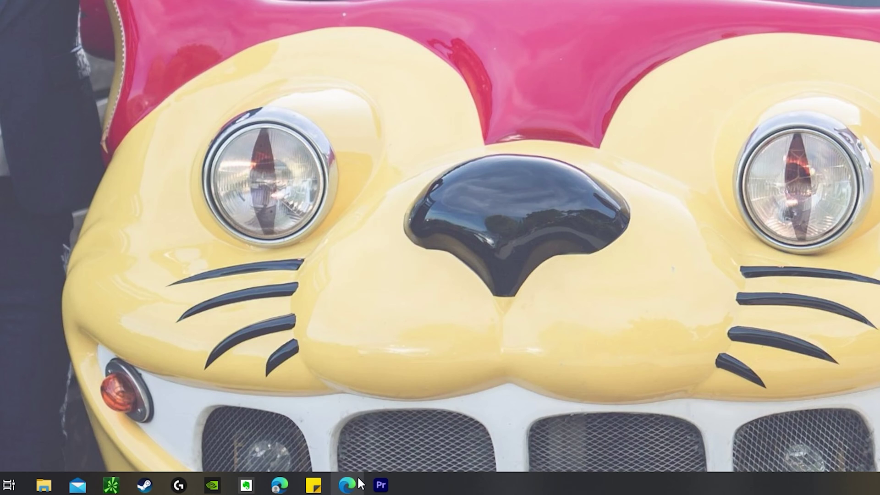
- Open a new Edge window in Profile 2 from the taskbar icon and maximize it
mouse_move(361, 485)
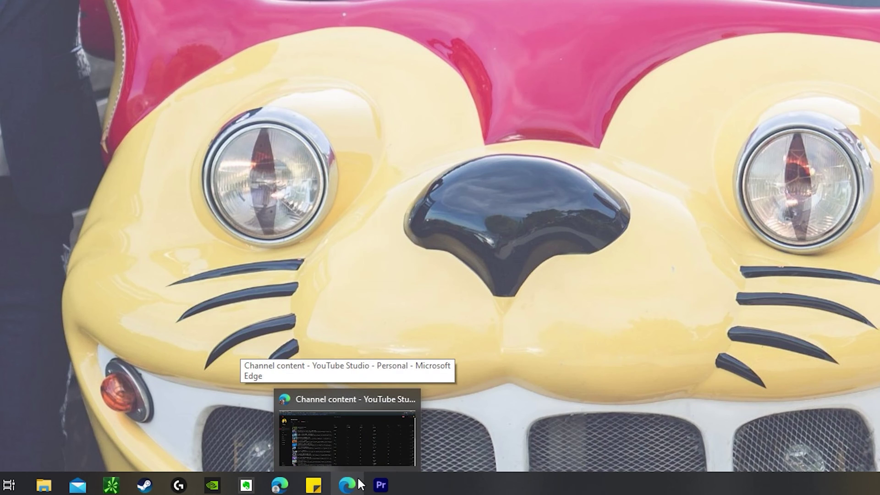
right_click(280, 485)
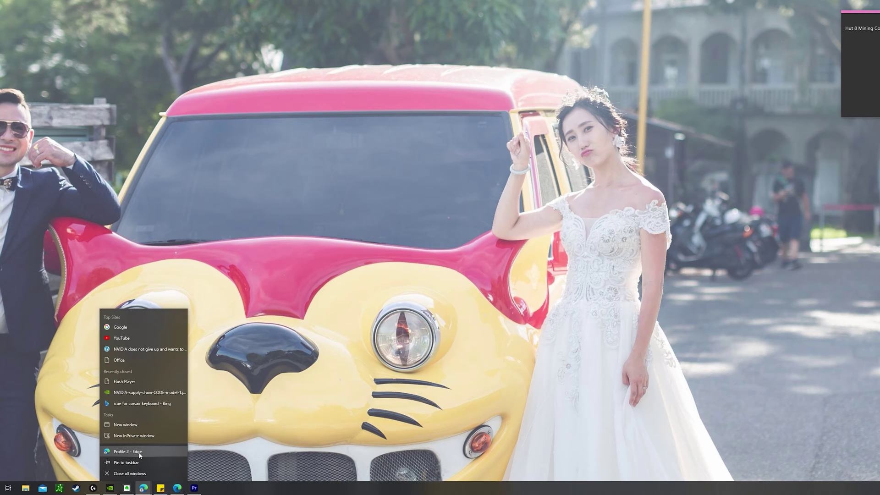
click(140, 455)
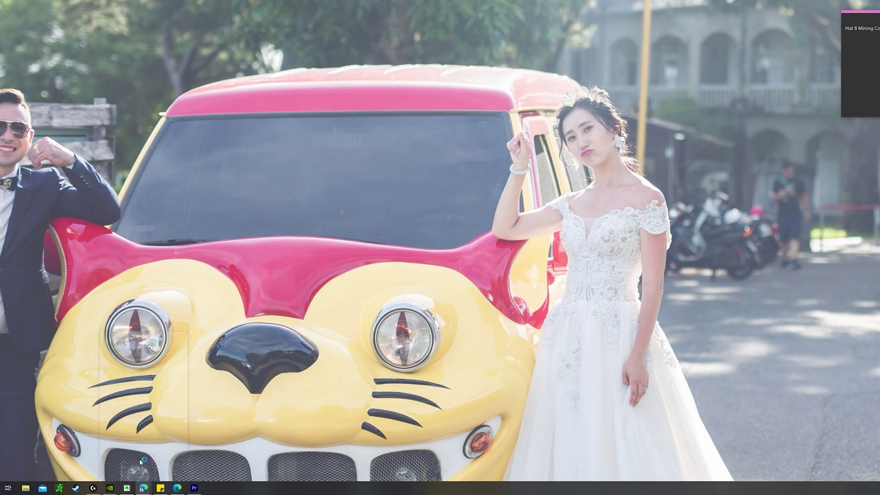
double_click(170, 20)
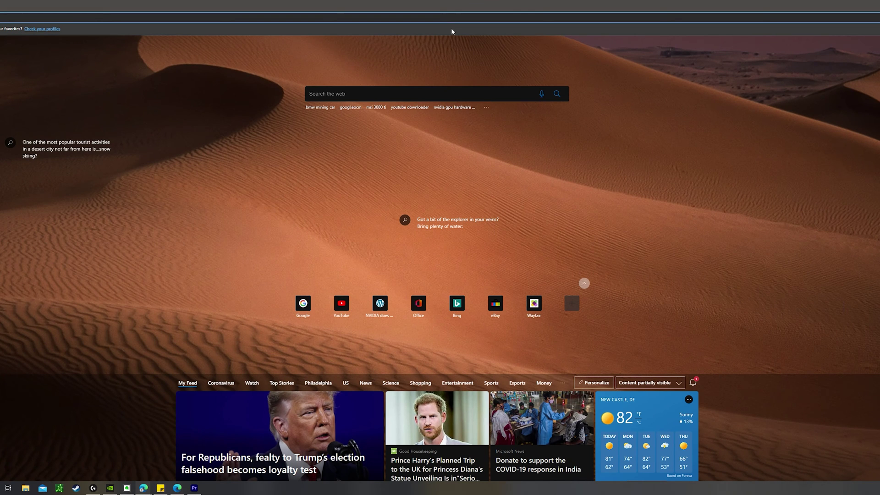
- Load the Corsair iCUE software page, with its 'Unite Your Setup' banner, in the address bar
click(189, 21)
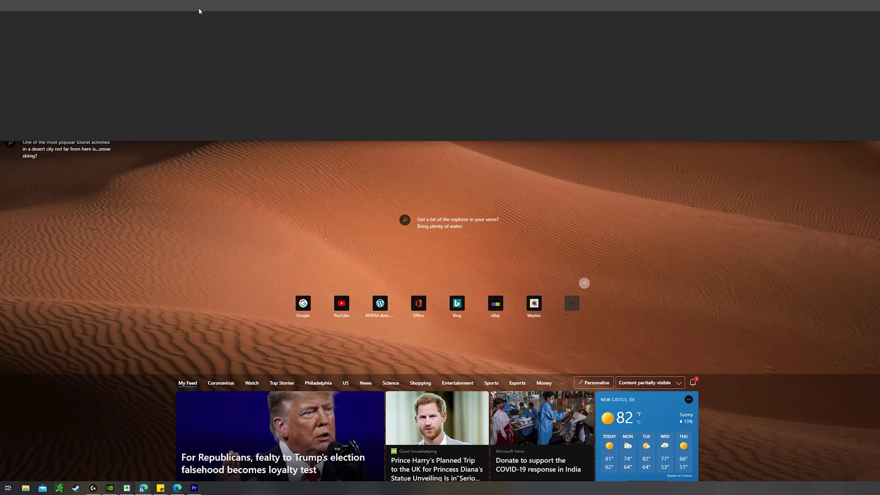
key(Return)
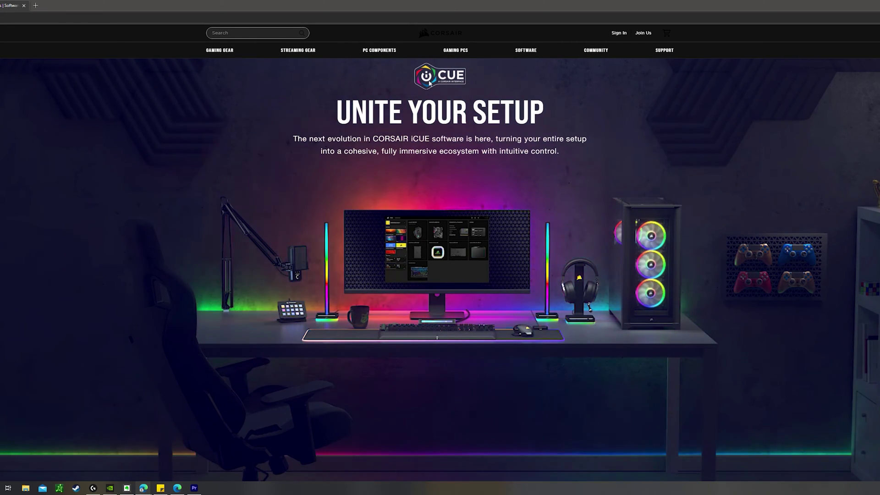
scroll(432, 127, down, 3)
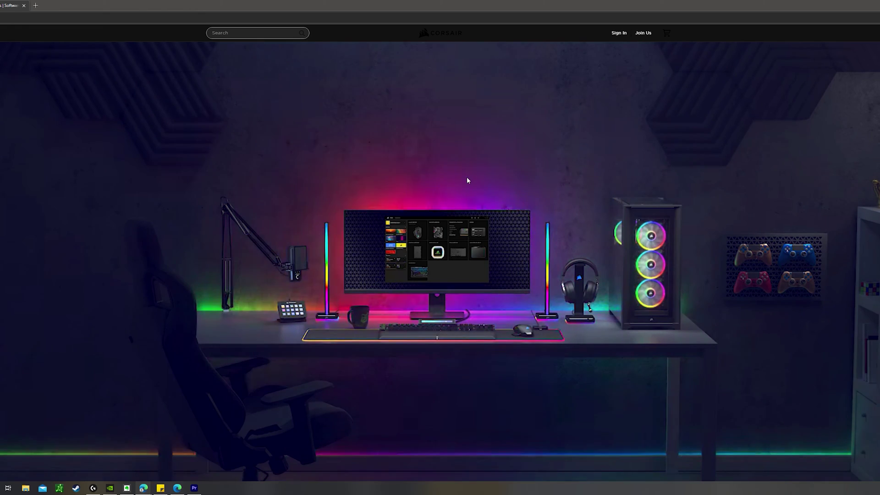
scroll(467, 177, up, 3)
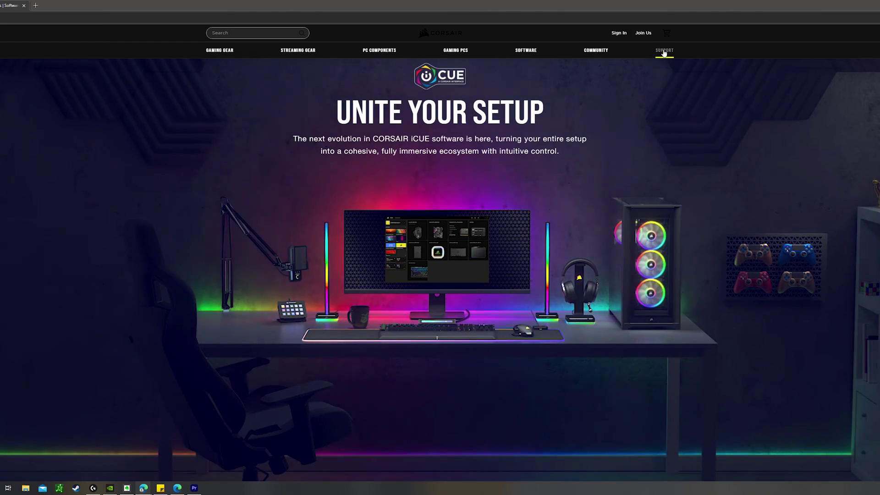
- Go to Corsair's Download Software page via the SOFTWARE menu and find the iCUE listing
click(529, 54)
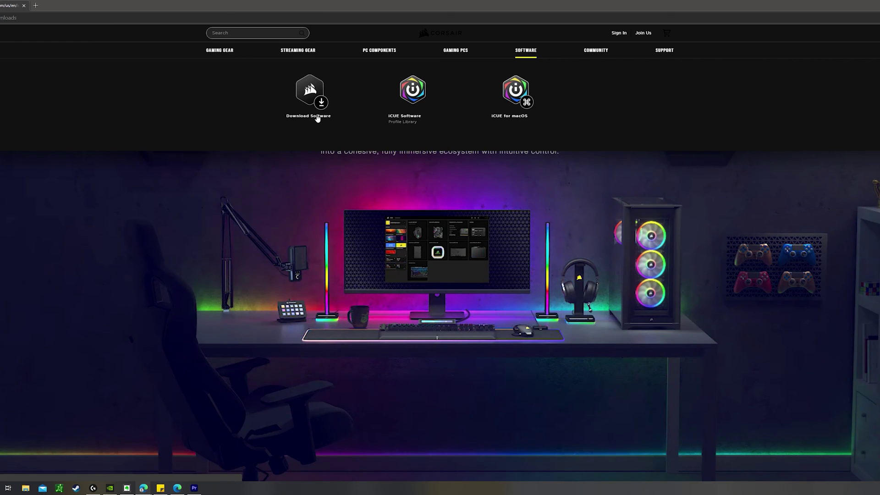
click(317, 118)
scroll(305, 262, down, 2)
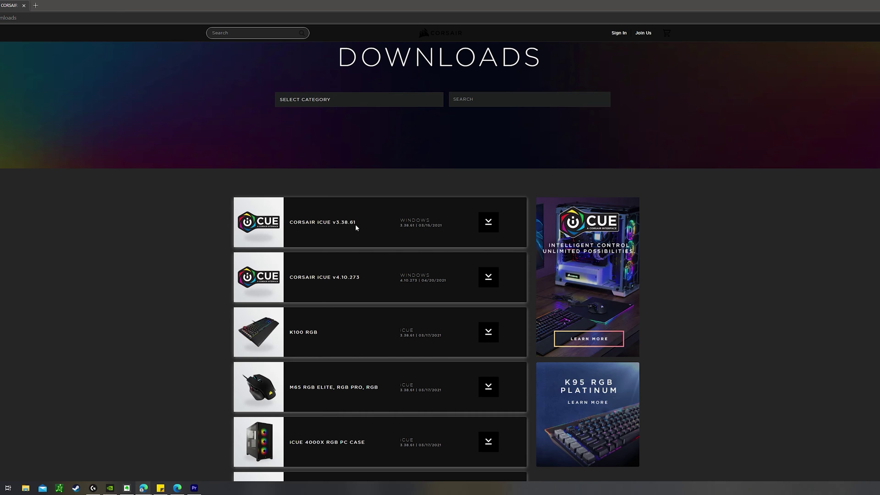
scroll(389, 253, down, 2)
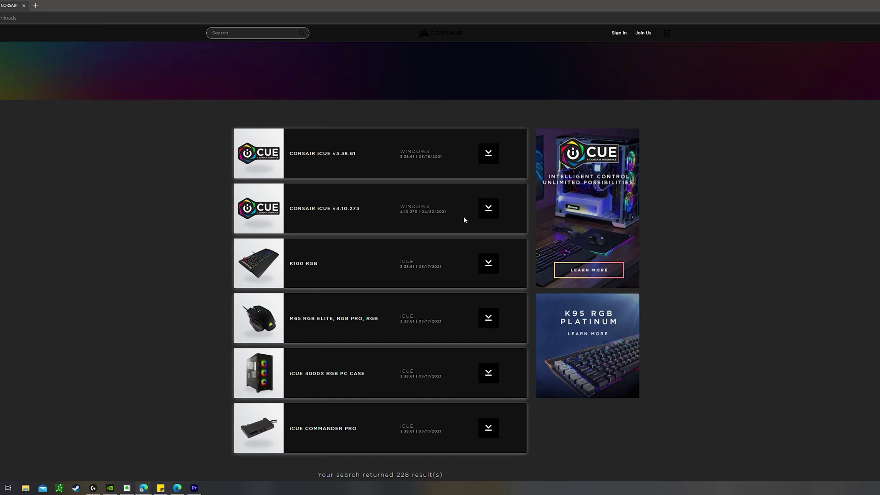
- Download iCUE v4.10.273 for Windows without signing up, then open the installer
click(488, 212)
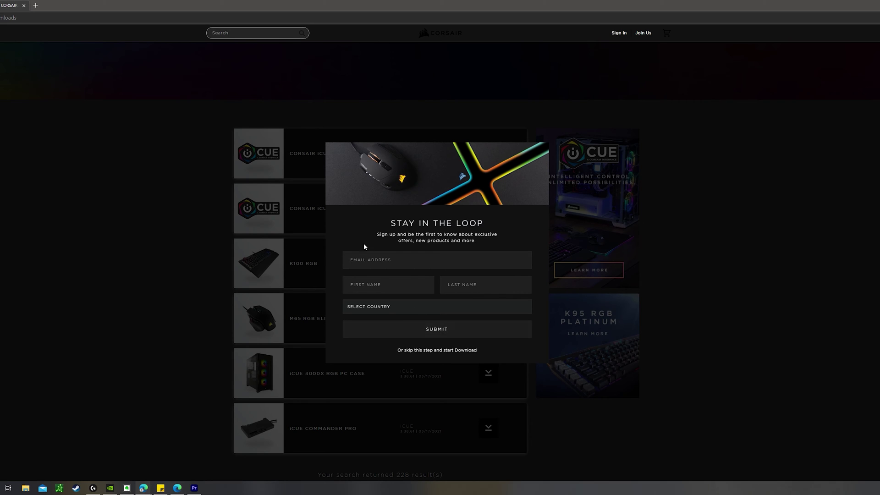
click(406, 353)
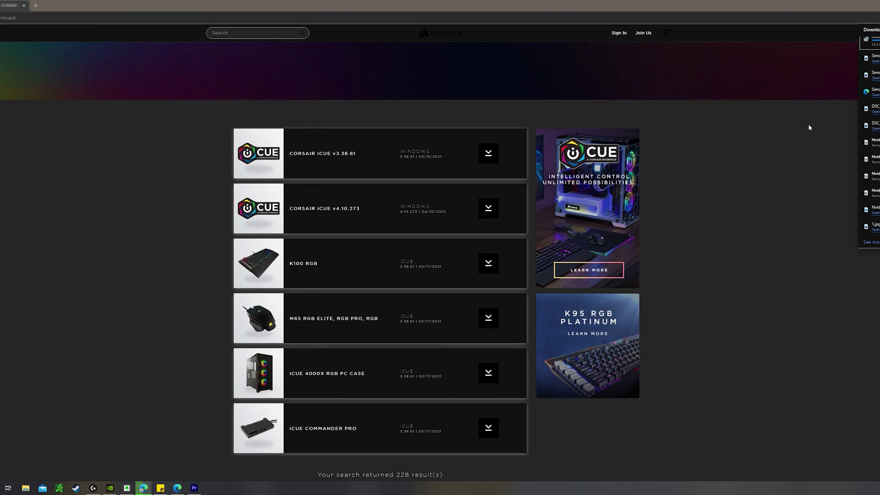
click(784, 131)
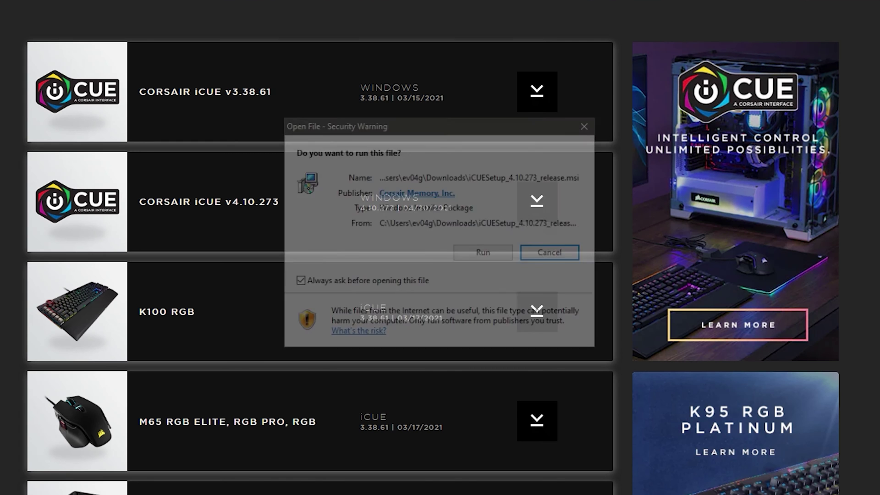
- Run iCUESetup_4.10.273_release.msi, approve the UAC prompt, and cancel the uninstall/repair dialog
click(477, 255)
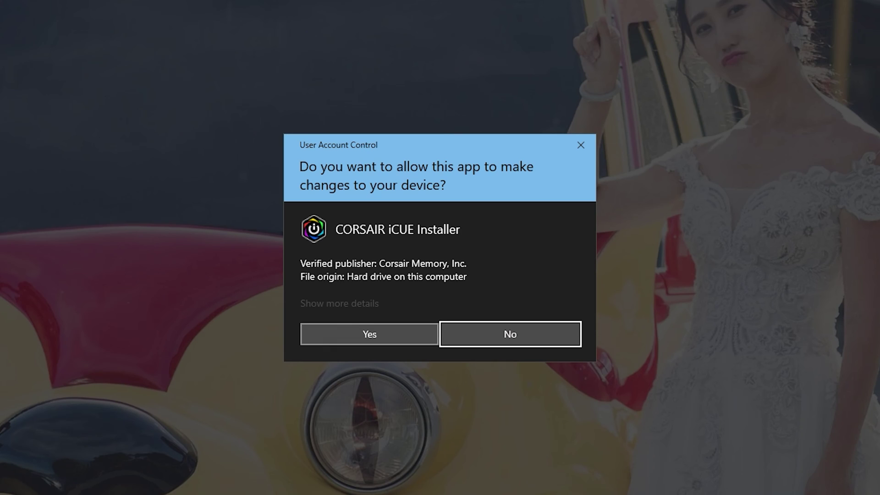
click(369, 334)
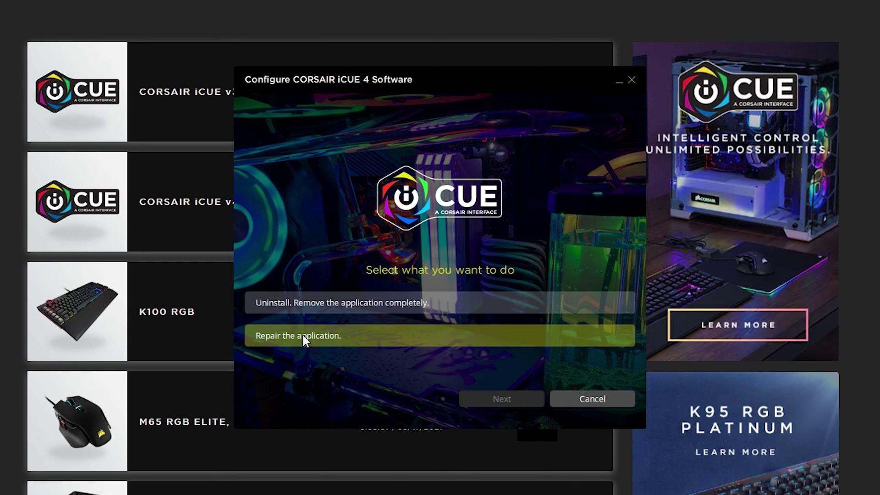
drag(360, 98, 278, 95)
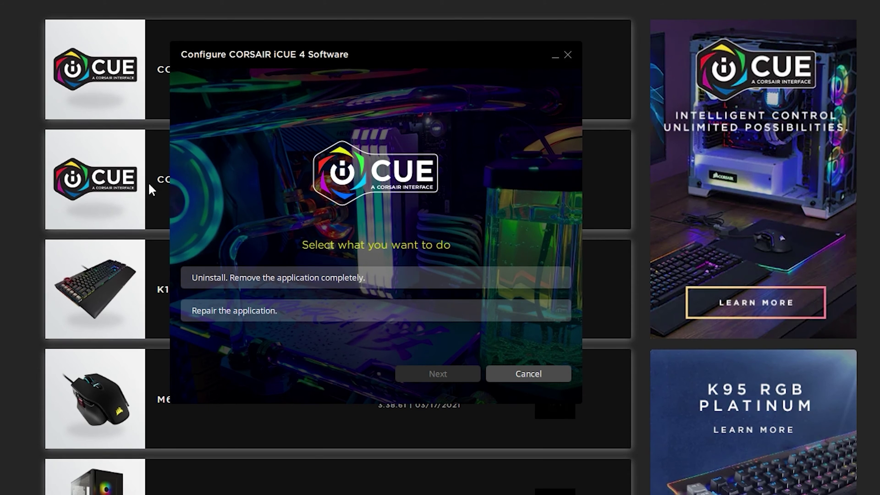
click(519, 375)
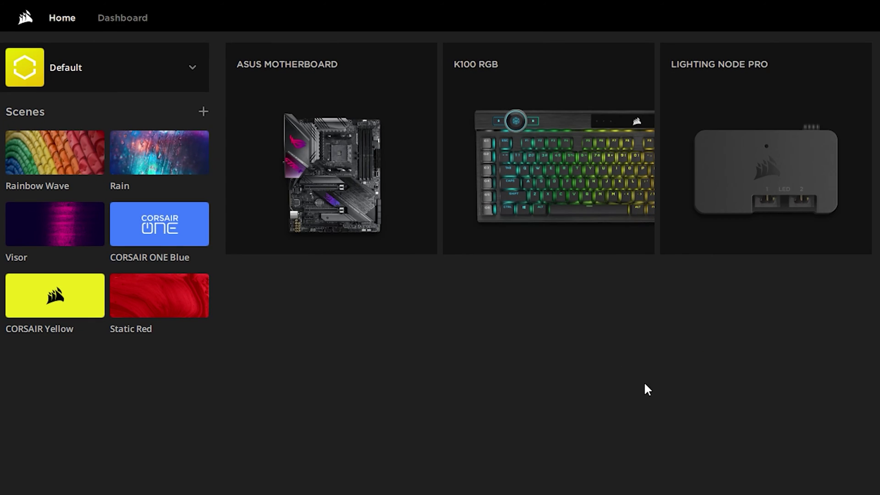
- Open the K100 RGB keyboard card on the iCUE Home screen
mouse_move(258, 206)
mouse_move(520, 203)
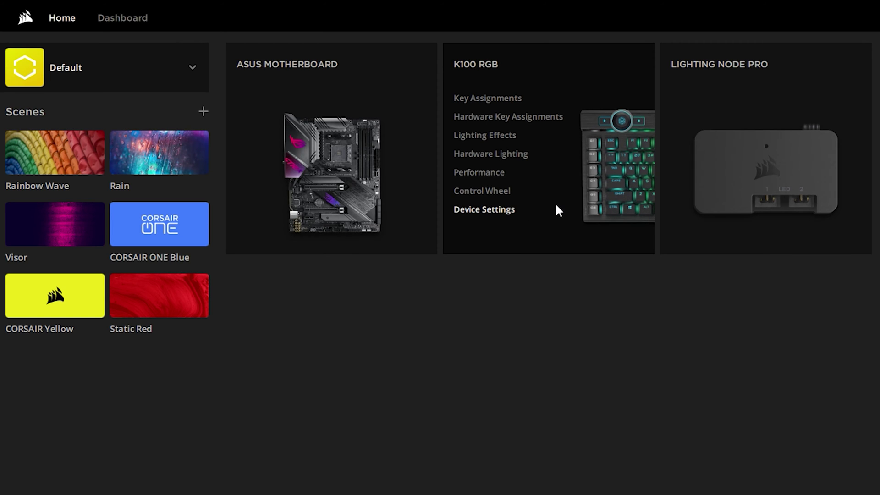
mouse_move(722, 128)
click(586, 215)
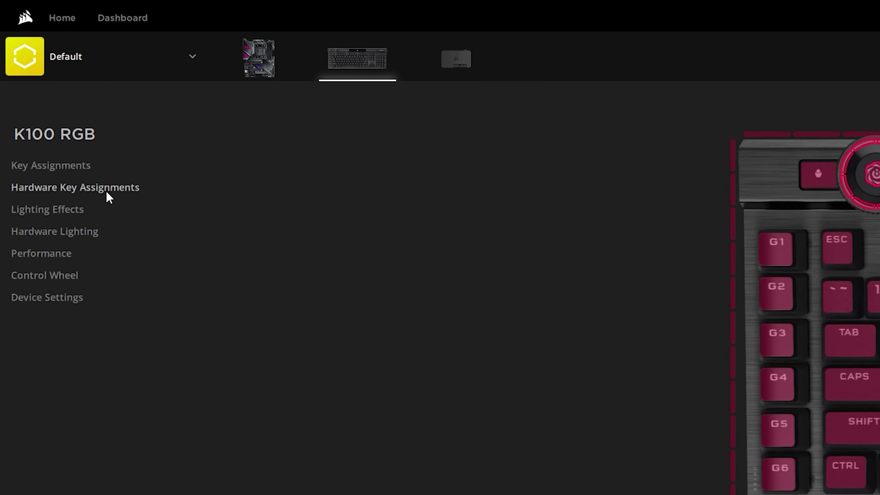
- View the K100 RGB's Lighting Effects and Hardware Lighting, then its Performance Win Lock settings
click(78, 211)
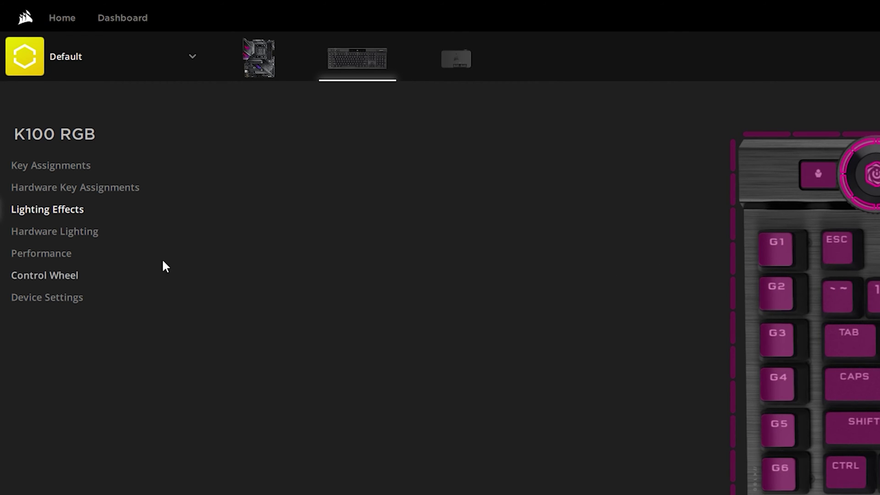
click(78, 231)
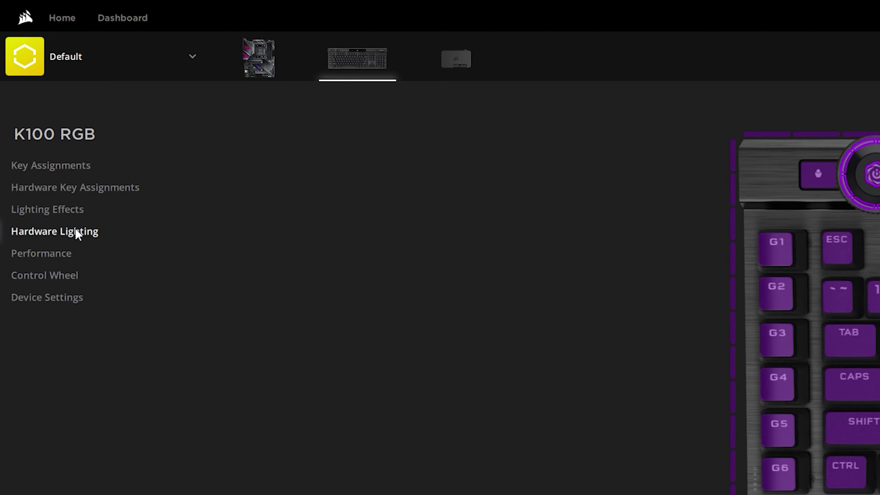
click(60, 252)
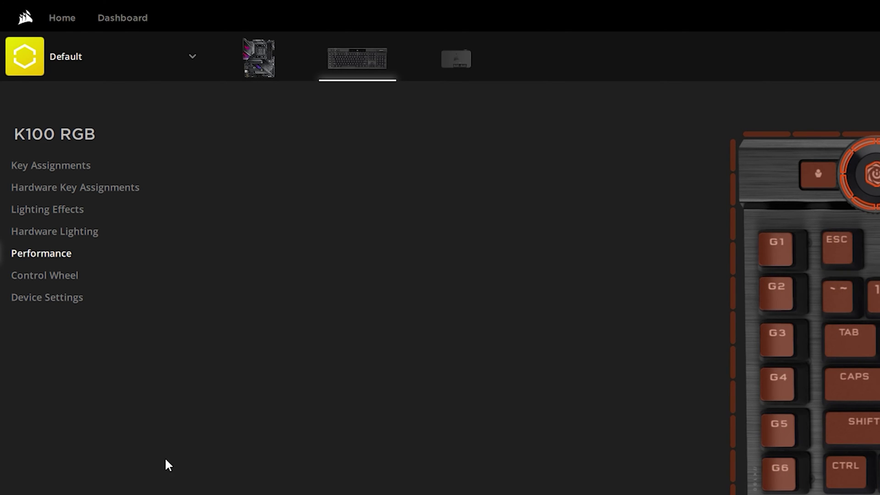
scroll(83, 220, down, 5)
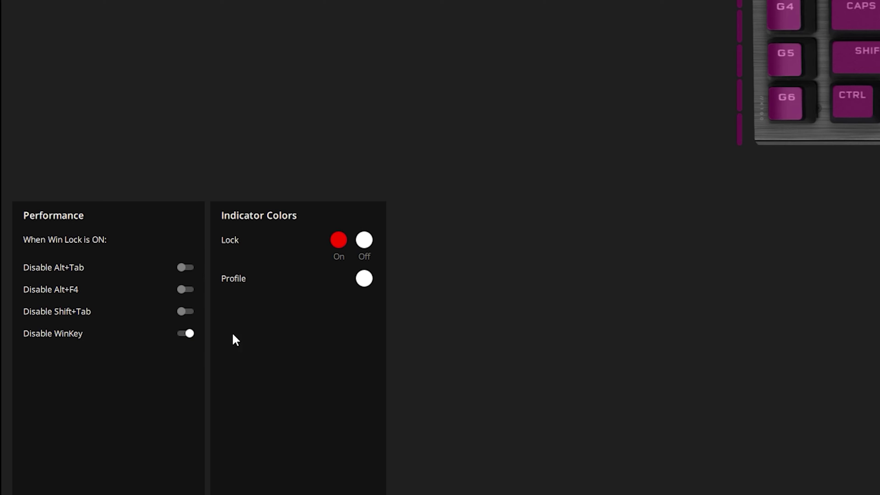
scroll(38, 193, up, 7)
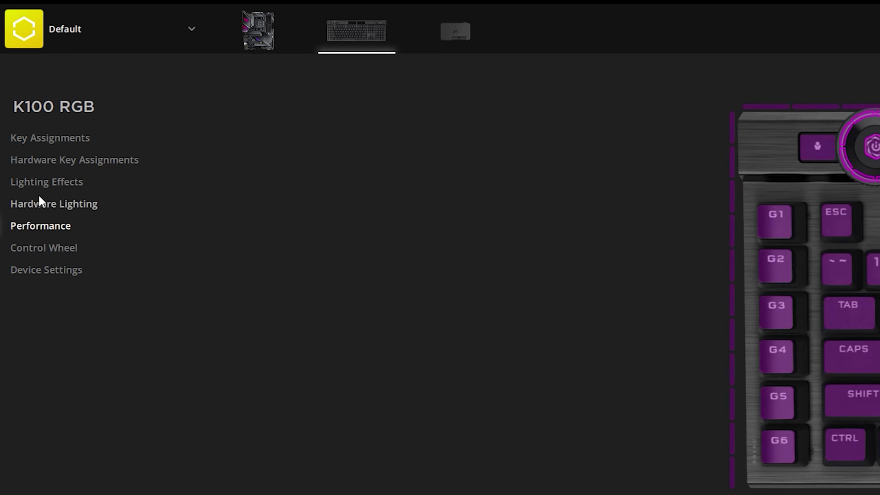
- Open the Control Wheel section and the Default onboard memory slot's options
click(36, 253)
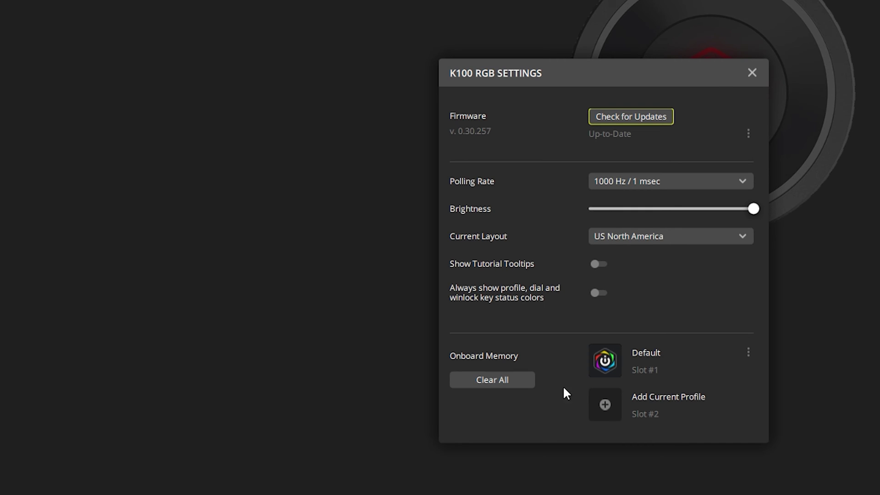
click(749, 356)
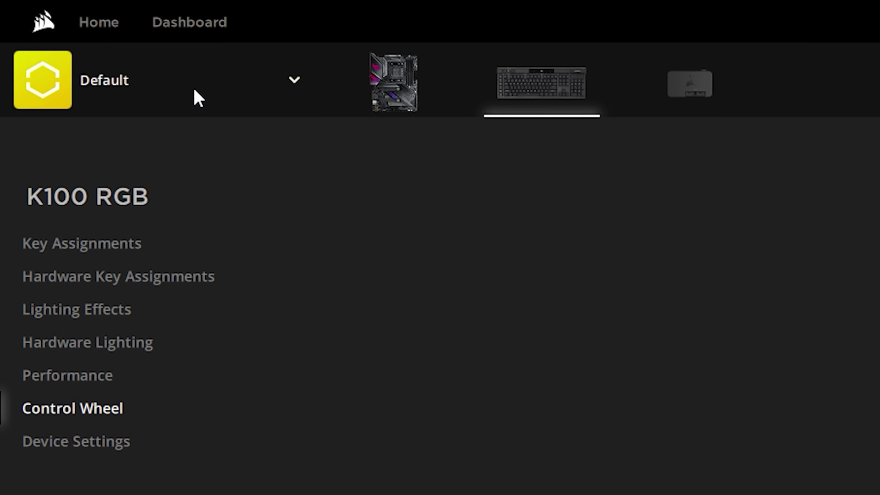
- Add a new system profile named 'Desktop' from the profile list
click(194, 93)
click(180, 175)
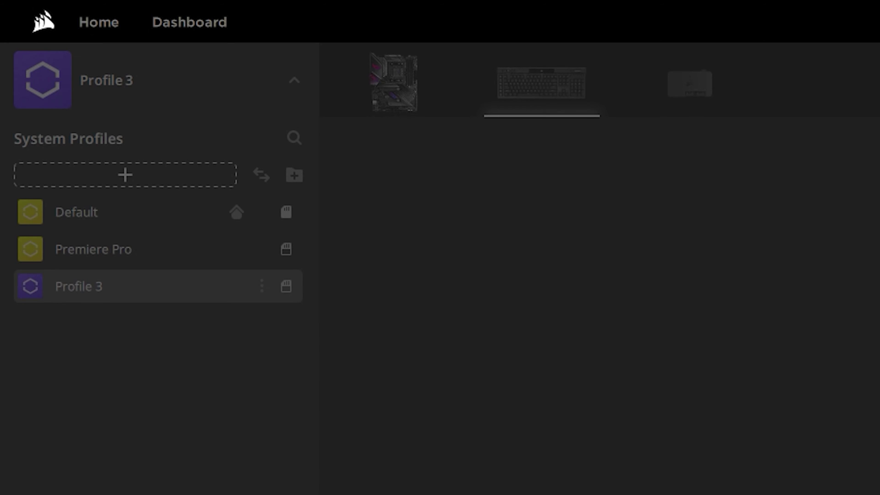
text(Desktop)
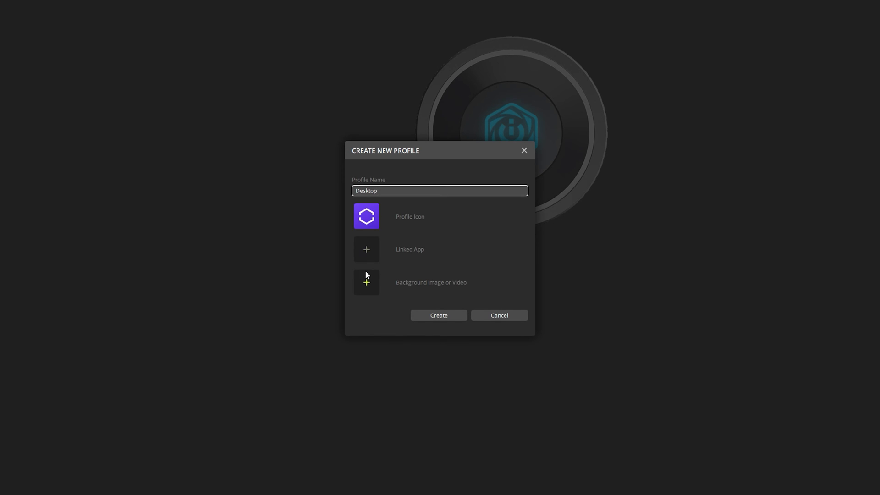
click(443, 317)
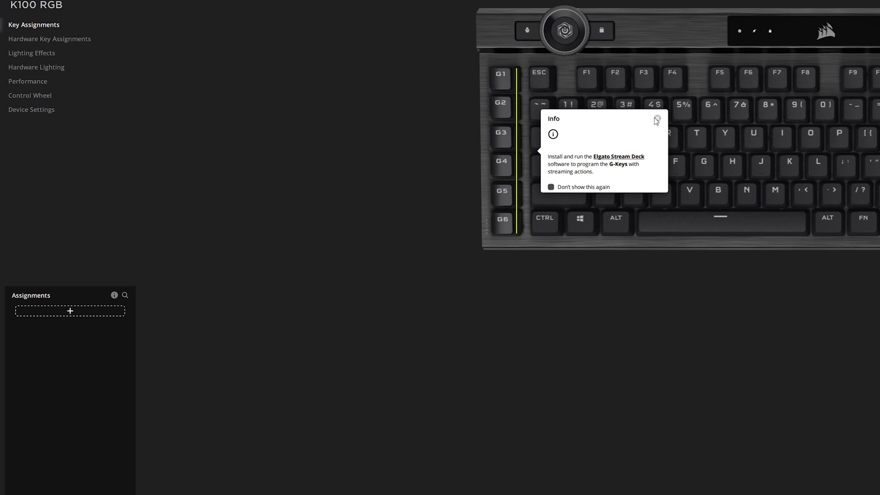
- Dismiss the info popup and add a G1 assignment of the Keystroke remap type
click(656, 119)
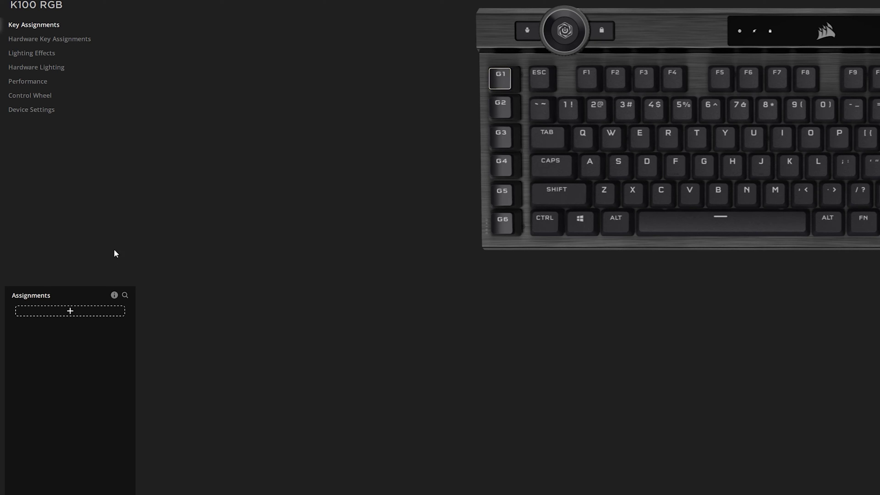
click(69, 311)
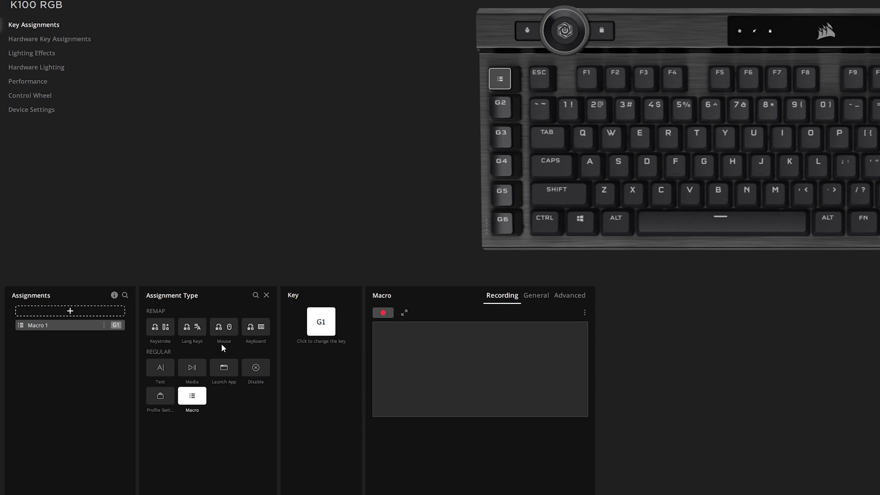
click(164, 331)
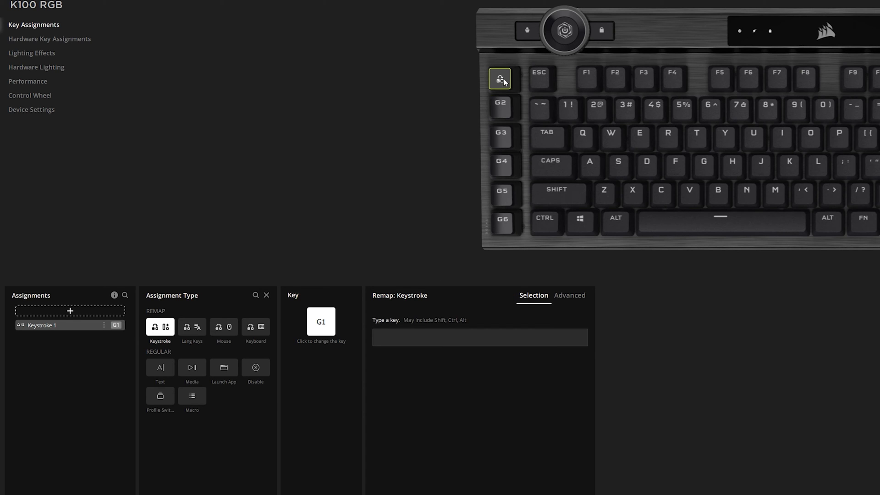
- Set the keystroke to Ctrl + C and move the assignment onto the G2 key
click(393, 343)
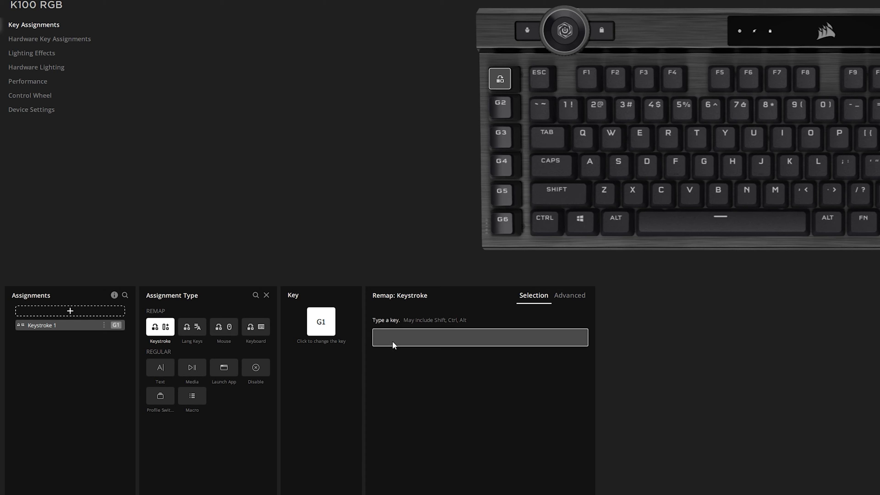
key(ctrl+c)
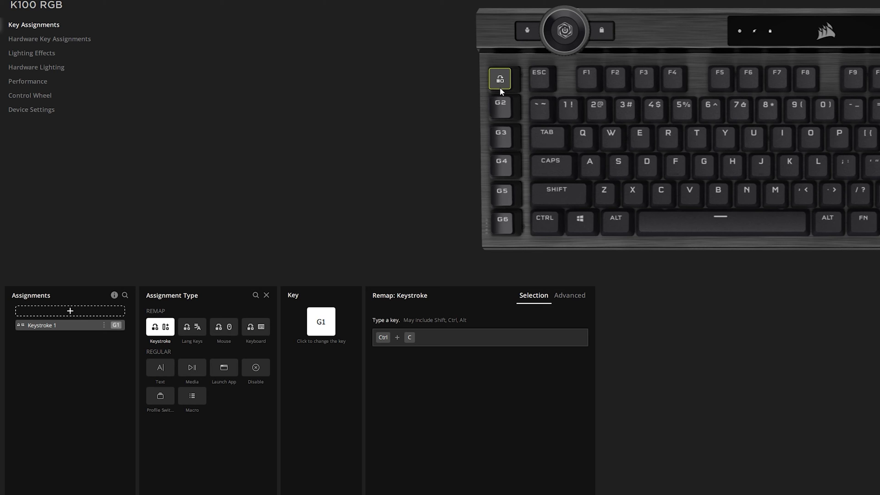
click(493, 117)
- Make G2 a macro that records a Ctrl+V paste, and show its General recording options
click(189, 400)
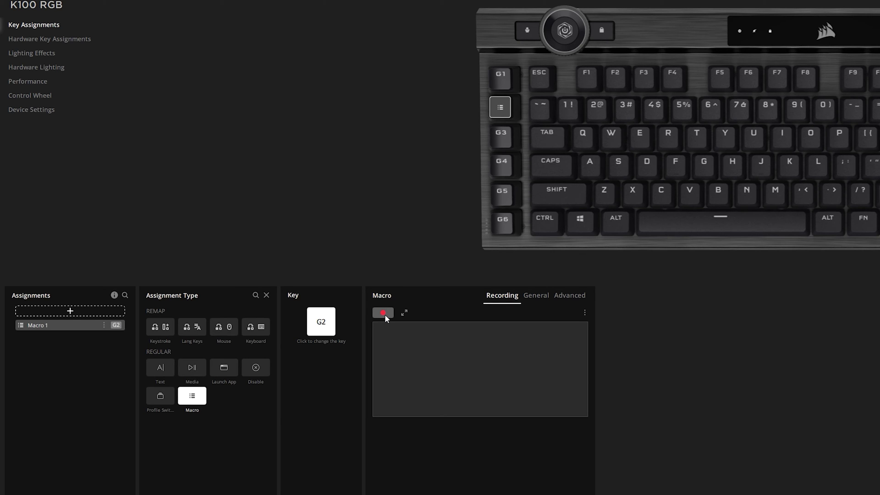
key(ctrl+v)
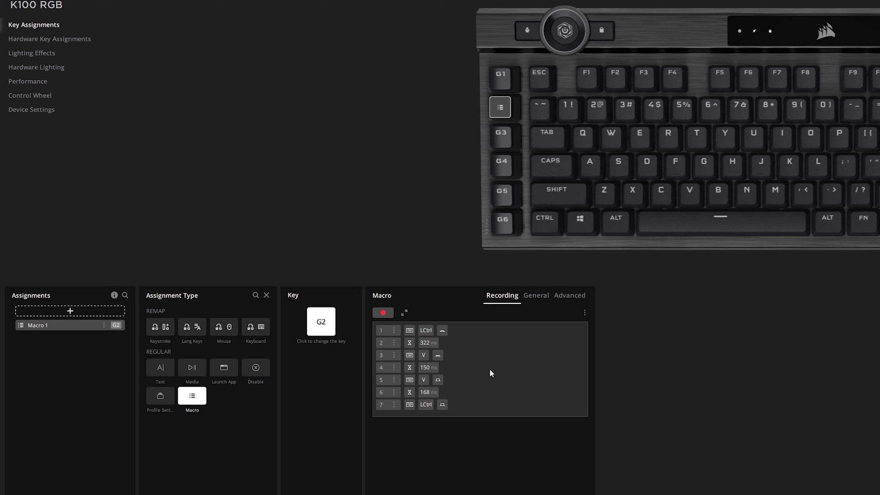
click(540, 298)
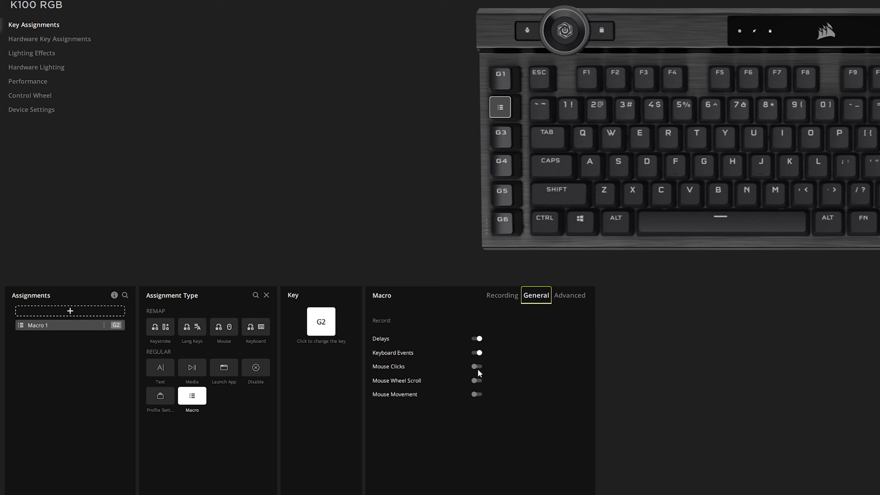
- Check the macro's Advanced settings, then delete the Mouse 1 assignment from G3
click(574, 301)
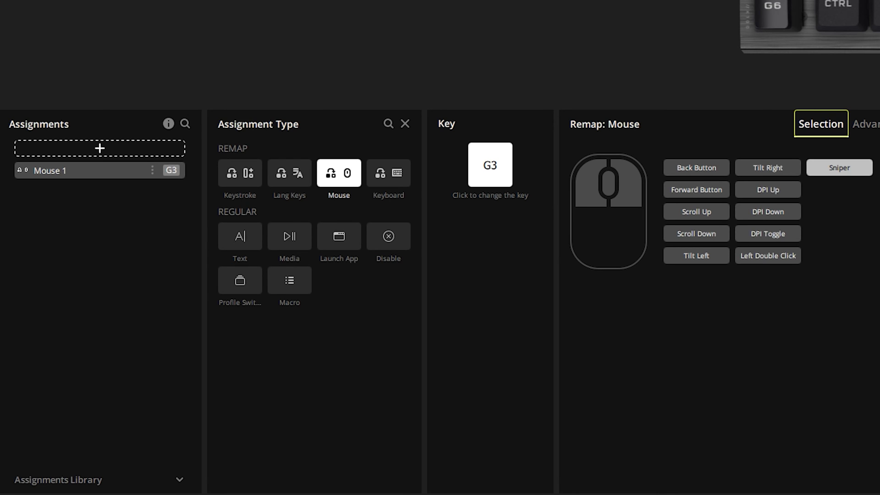
key(Delete)
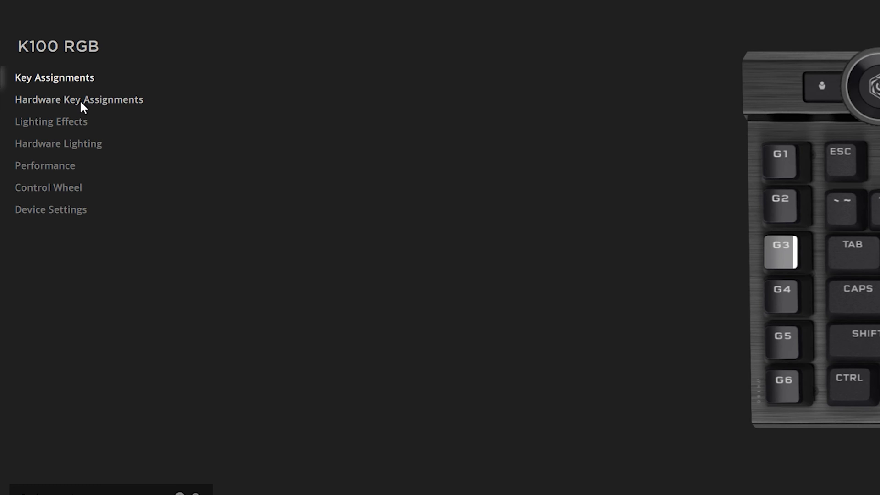
- Add a Rainbow Wave hardware lighting layer limited to the G-Keys zone, then add another layer
click(71, 121)
click(49, 144)
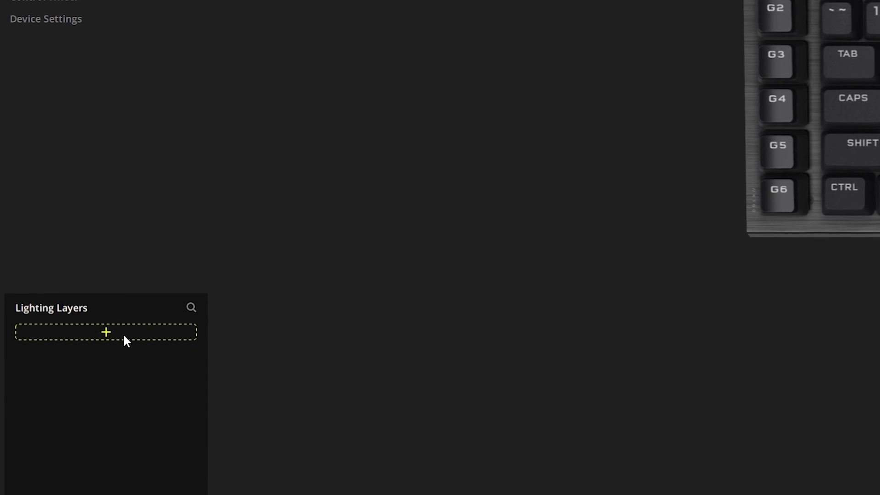
click(123, 347)
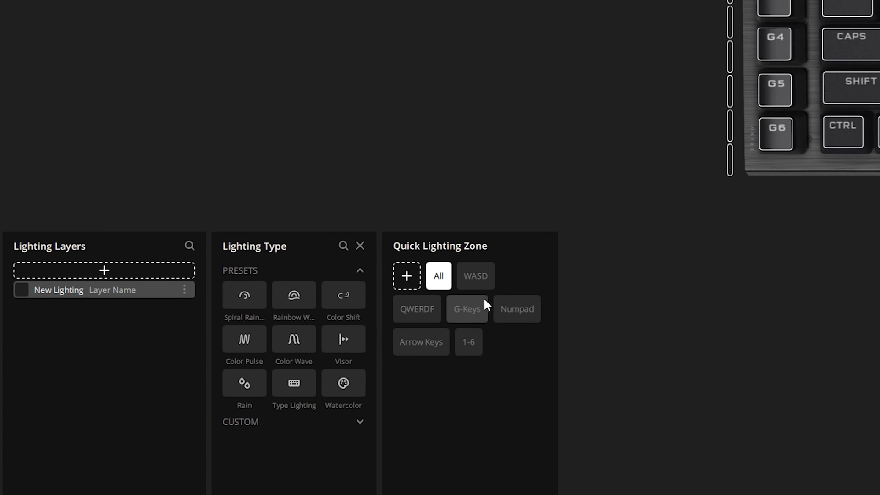
click(479, 316)
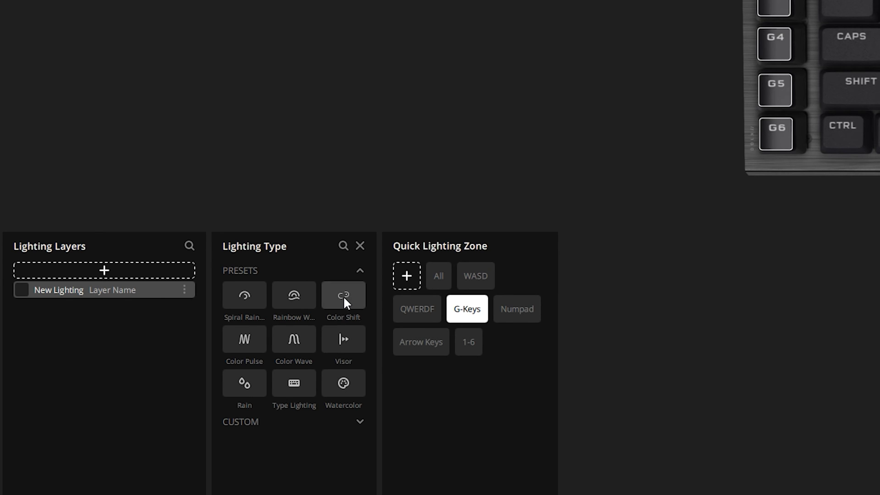
click(311, 301)
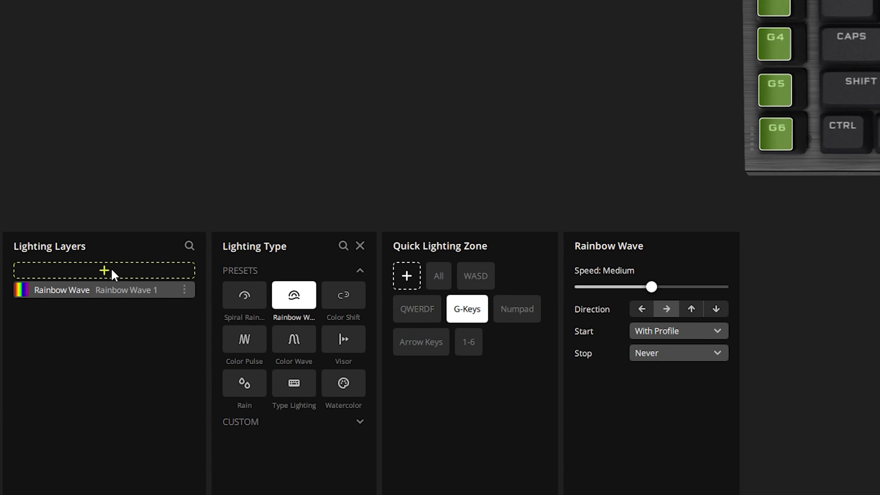
click(98, 270)
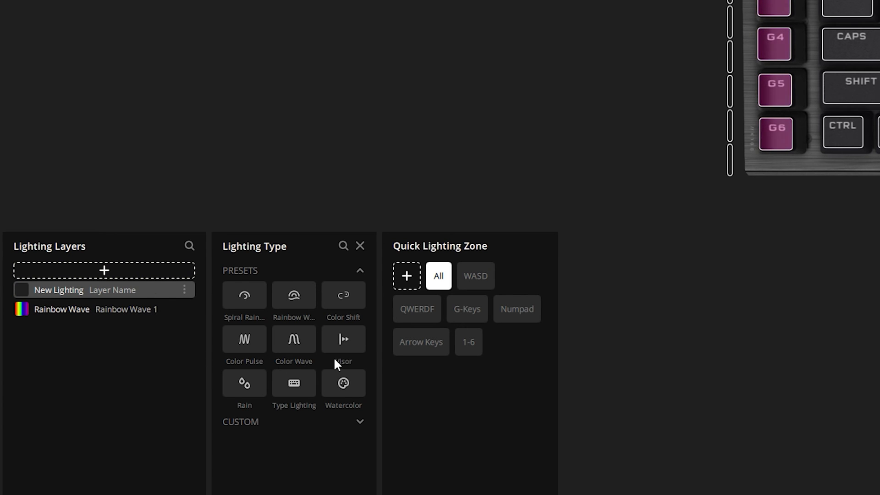
- Make the new layer a WASD Color Shift alternating between yellow and green
click(479, 278)
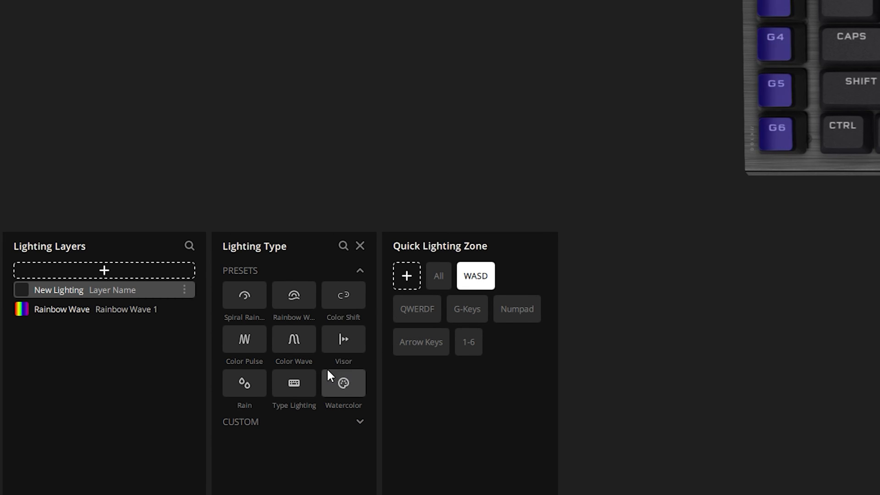
click(345, 298)
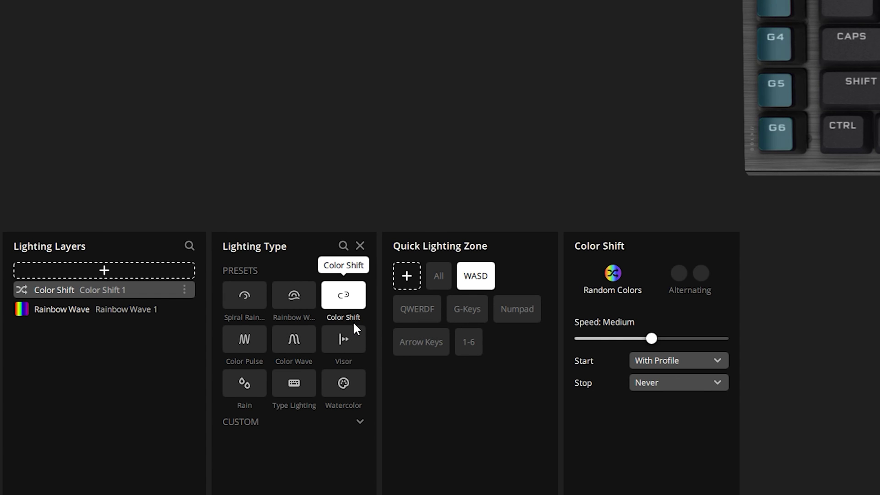
click(678, 274)
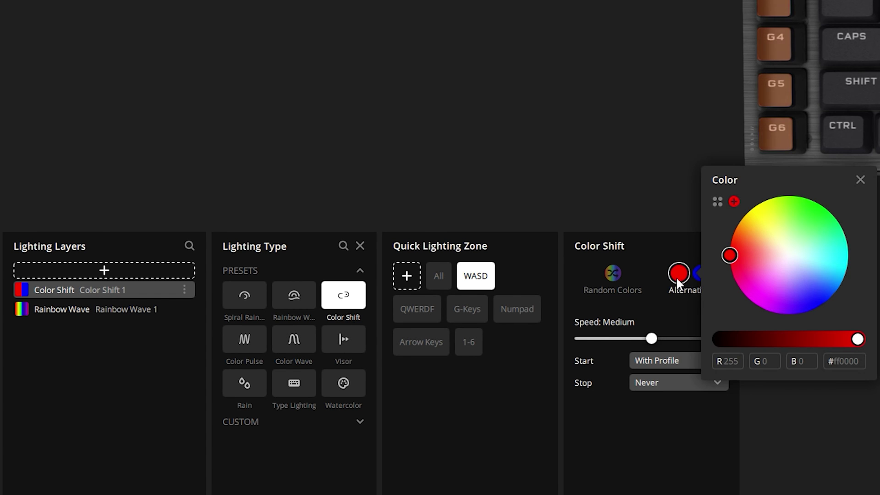
click(754, 207)
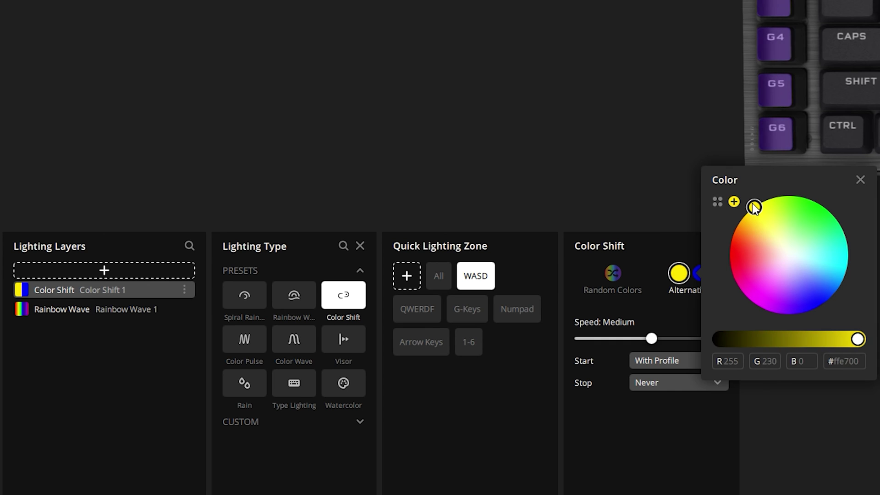
click(861, 180)
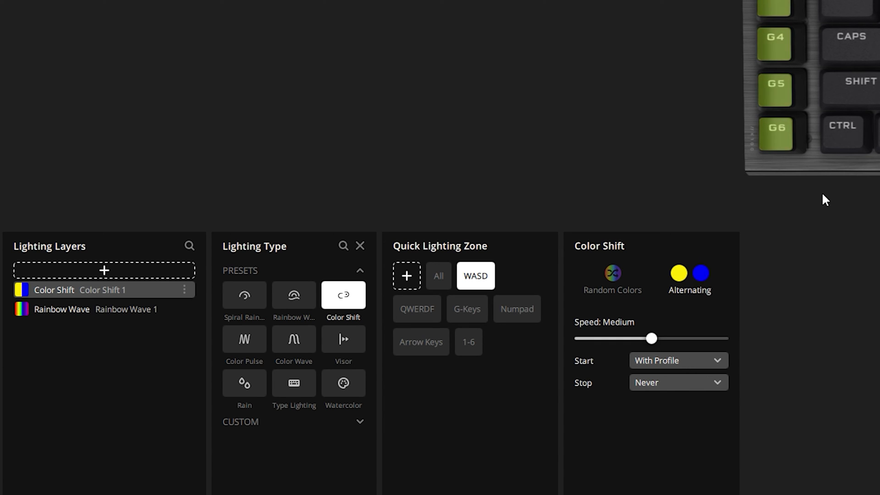
click(702, 275)
click(828, 197)
click(840, 202)
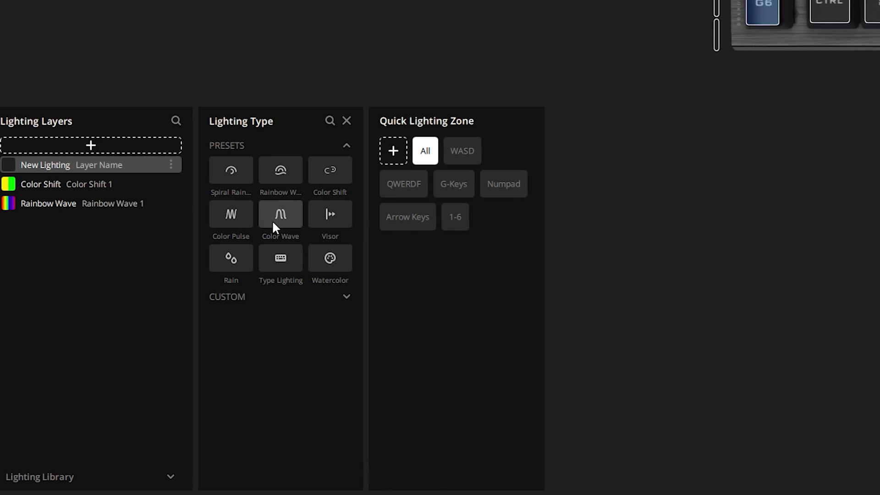
- Set the top layer to a Color Wave on all keys at Slow speed
click(281, 220)
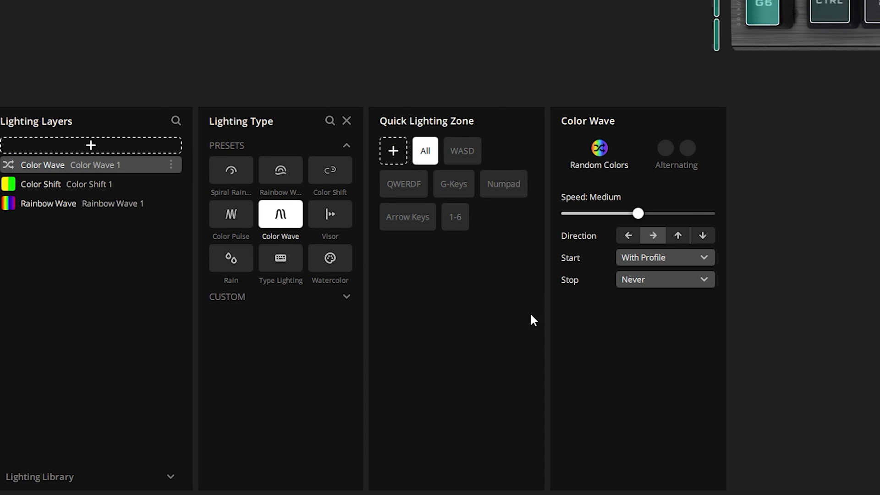
click(638, 214)
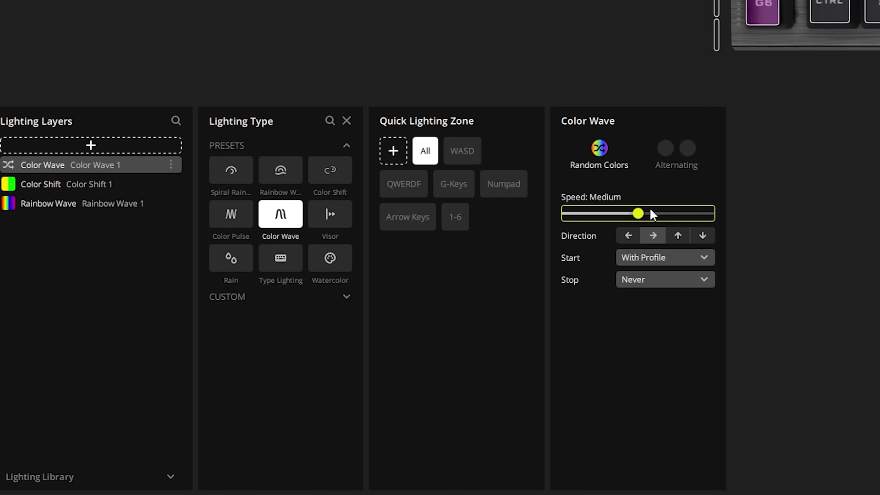
drag(639, 213, 557, 212)
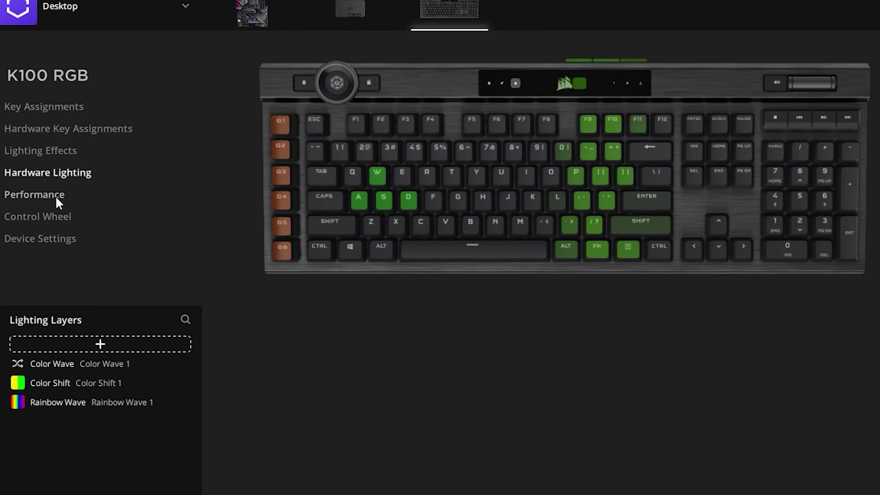
- Open the K100 RGB Performance settings
click(56, 198)
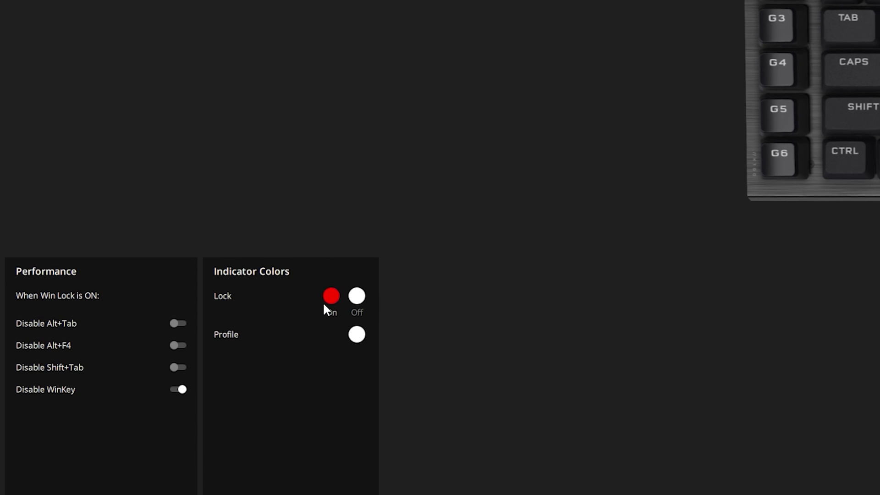
- Set the Win Lock indicator to blue on and red off, and make Win Lock disable Alt+Tab
click(329, 298)
drag(413, 346, 507, 415)
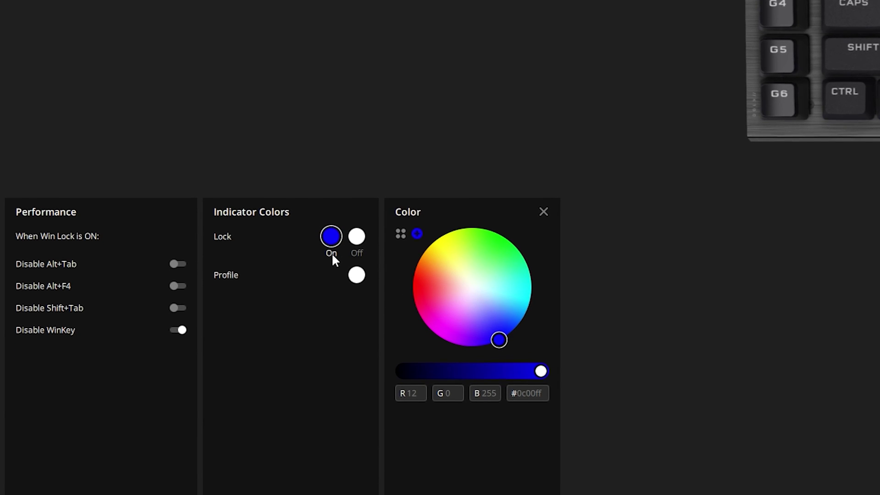
click(357, 239)
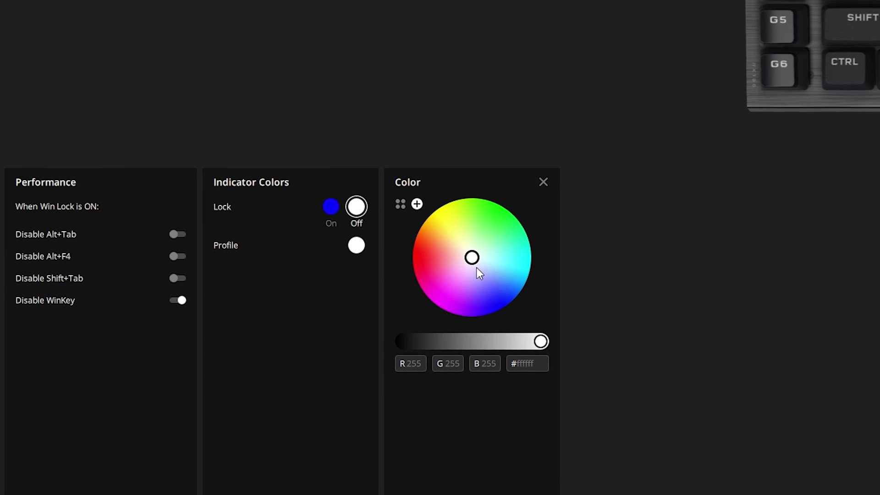
click(413, 256)
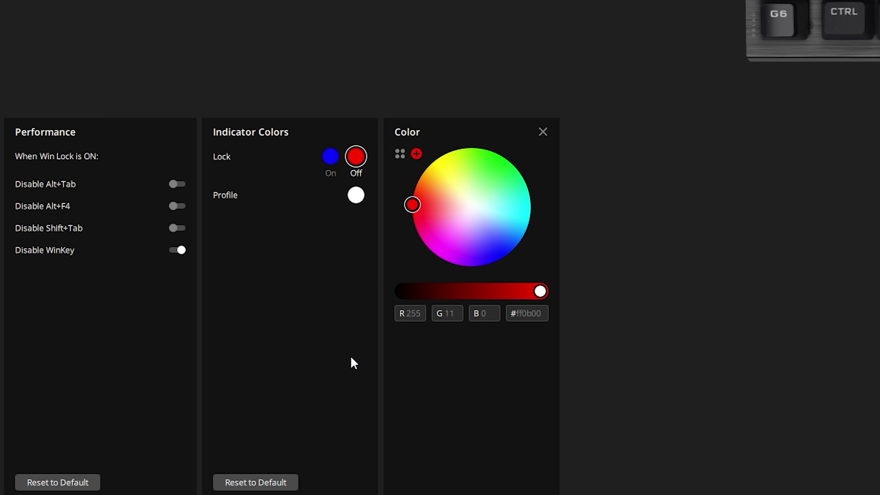
click(177, 185)
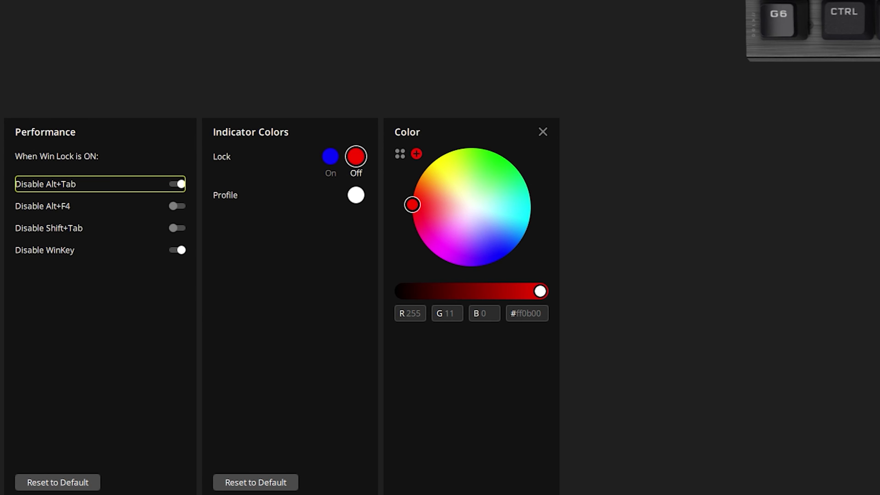
click(27, 216)
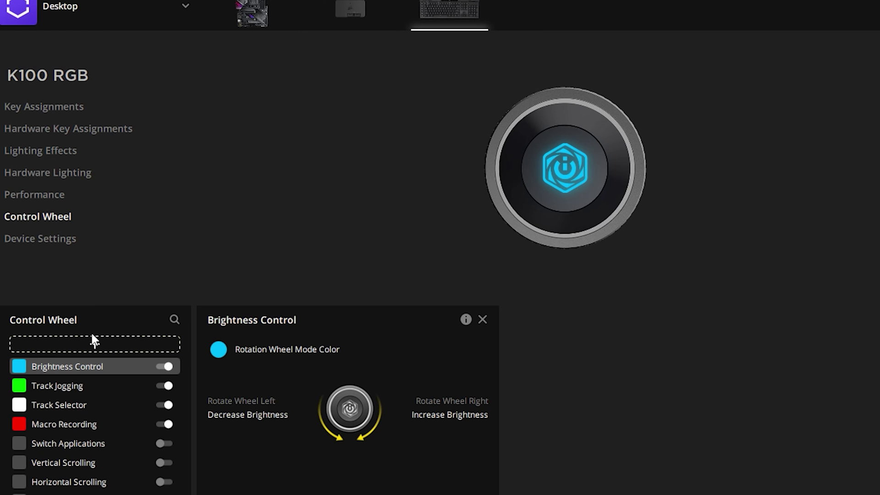
- Create hardware keystrokes: Keystroke 1 sending Left arrow, Keystroke 2 sending Right arrow
click(53, 129)
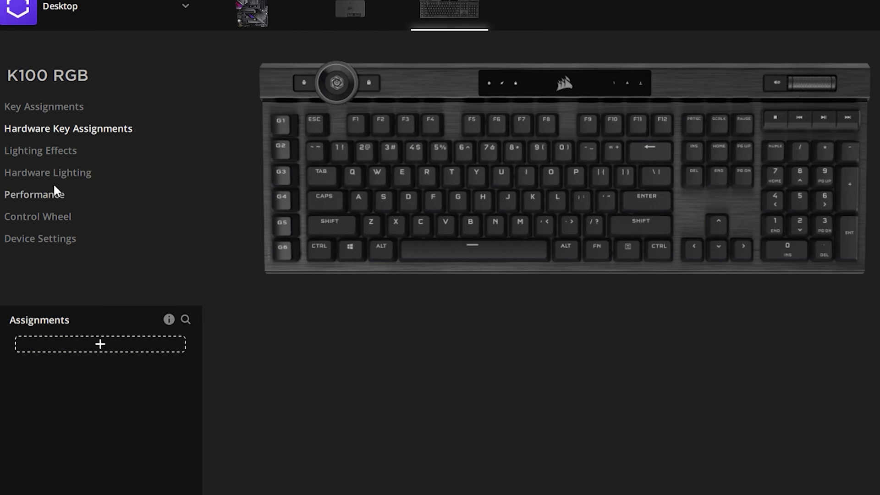
click(103, 345)
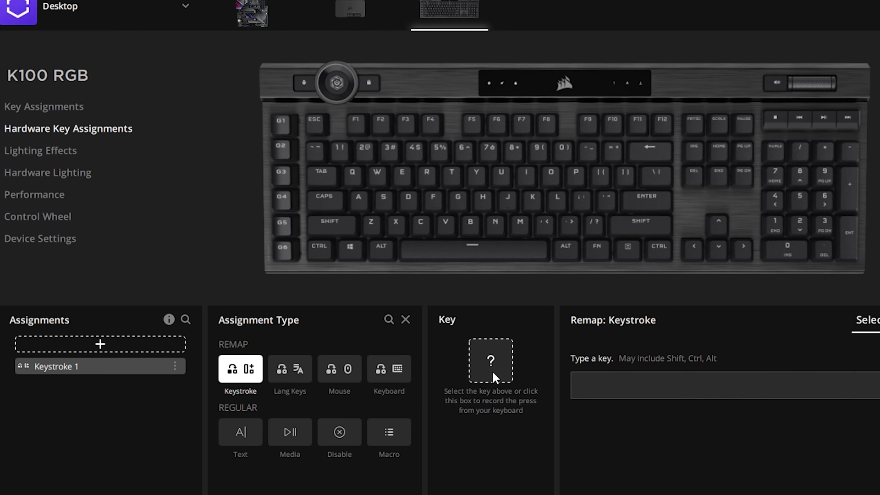
click(477, 371)
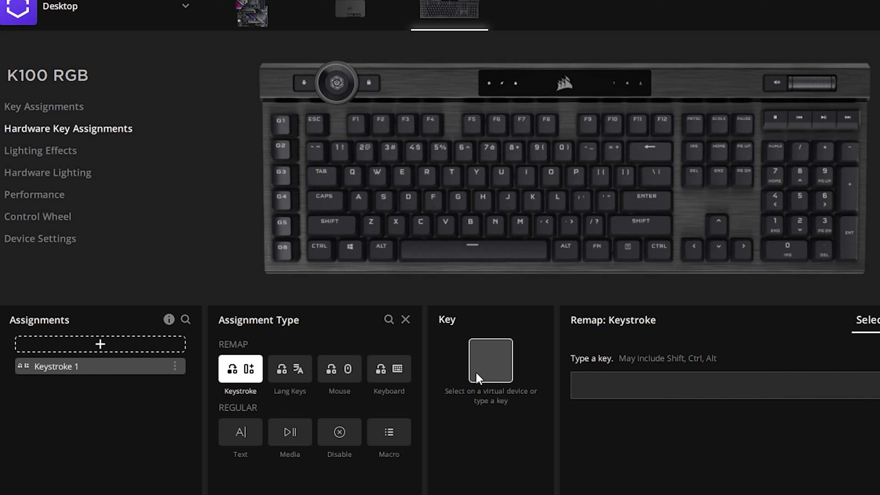
key(Left)
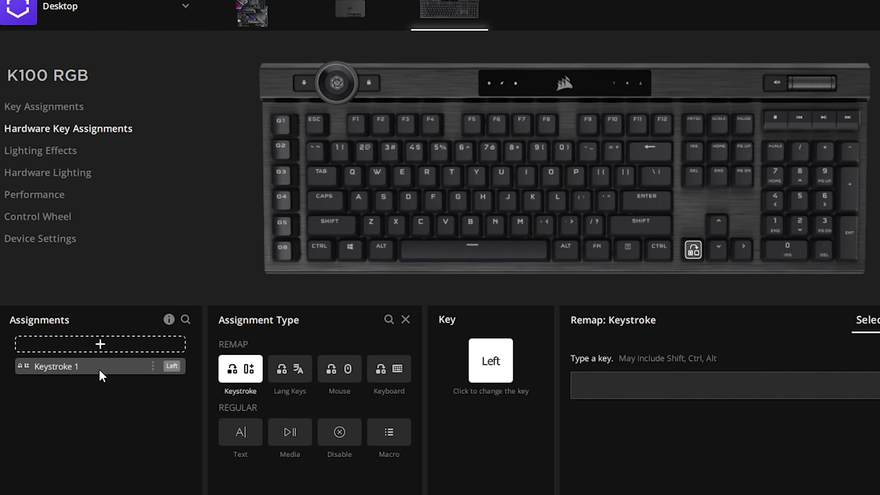
click(99, 344)
click(487, 374)
key(Right)
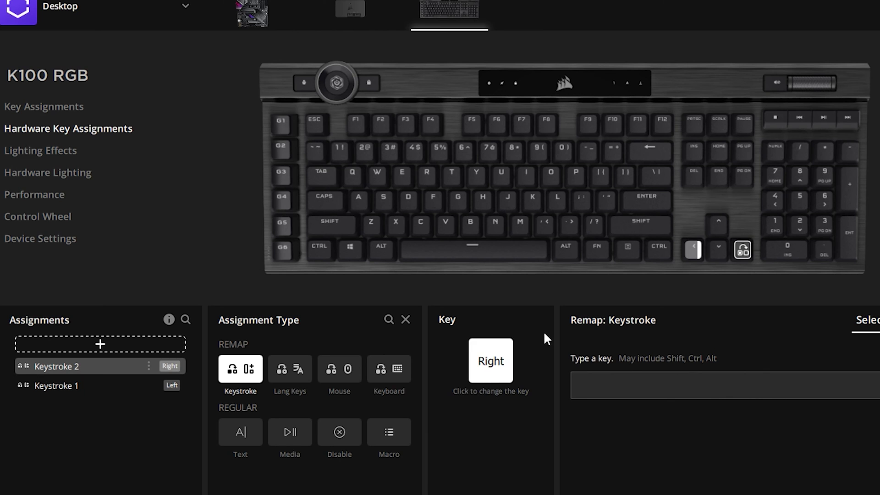
- Review the lighting pages and the assignment details of both keystrokes
click(143, 174)
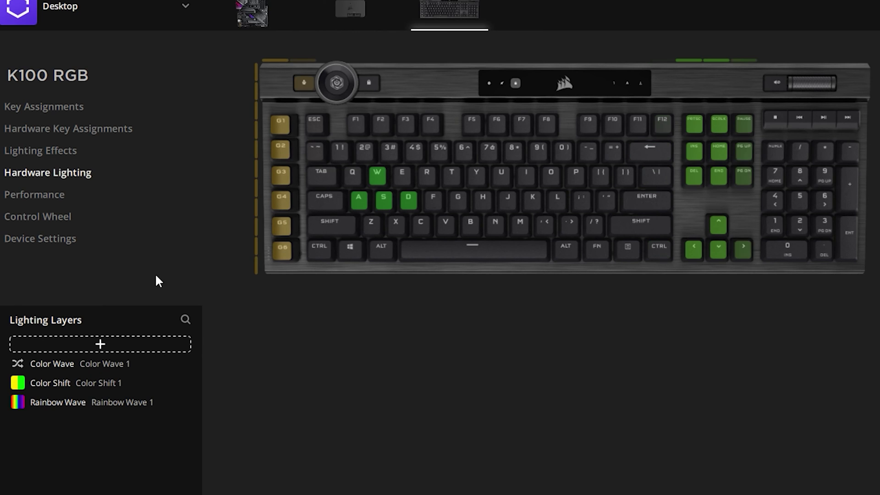
click(75, 149)
click(70, 131)
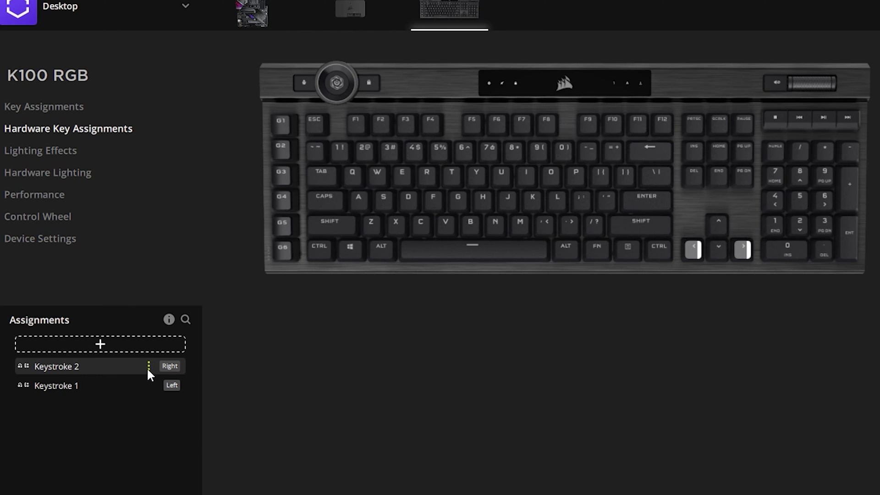
click(147, 367)
click(149, 395)
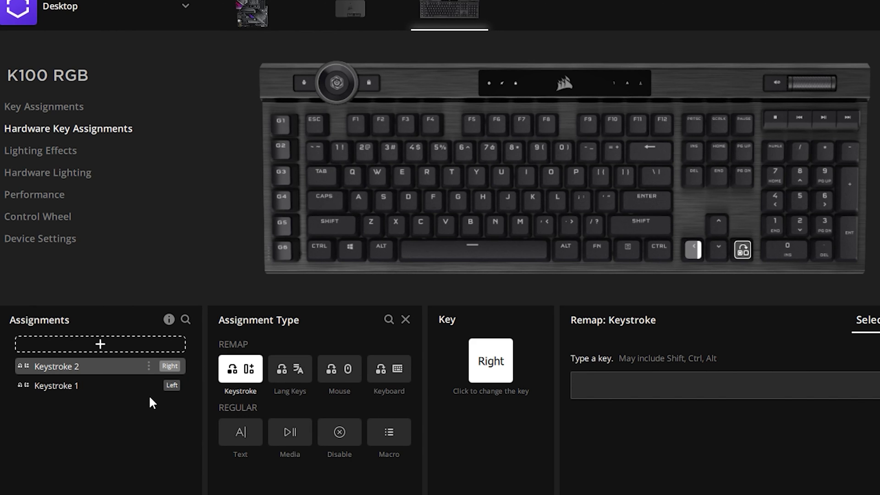
click(153, 385)
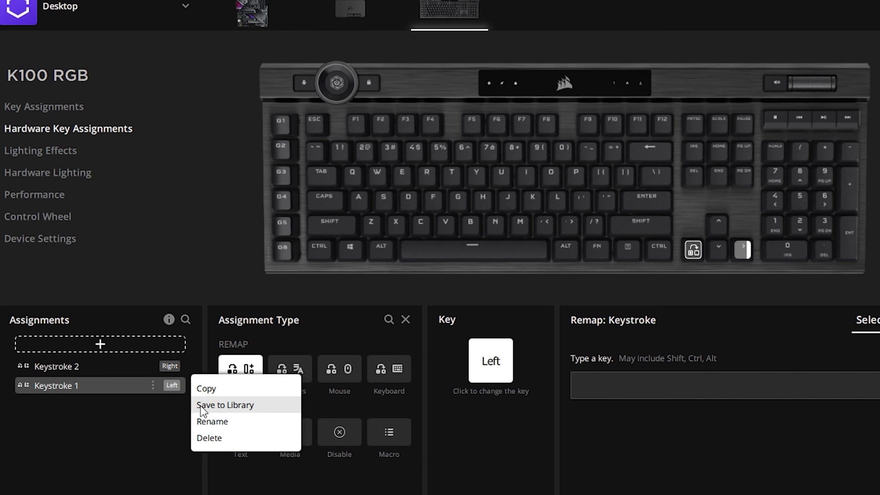
click(76, 436)
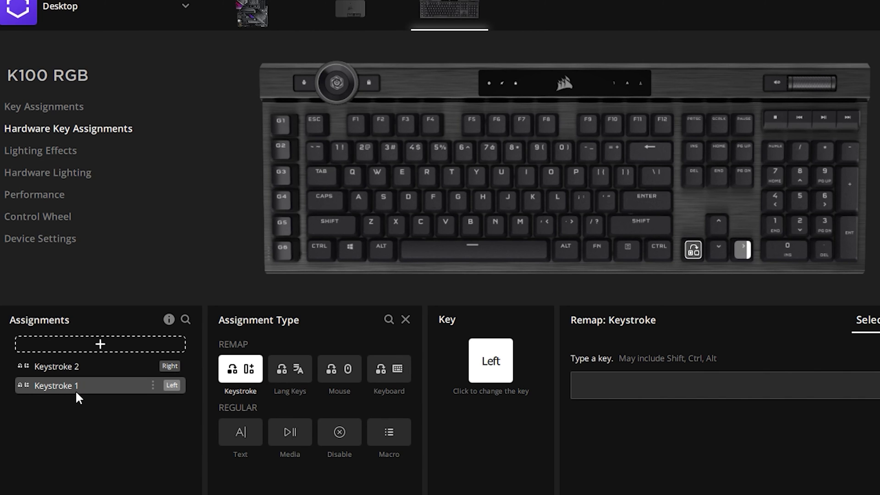
click(71, 220)
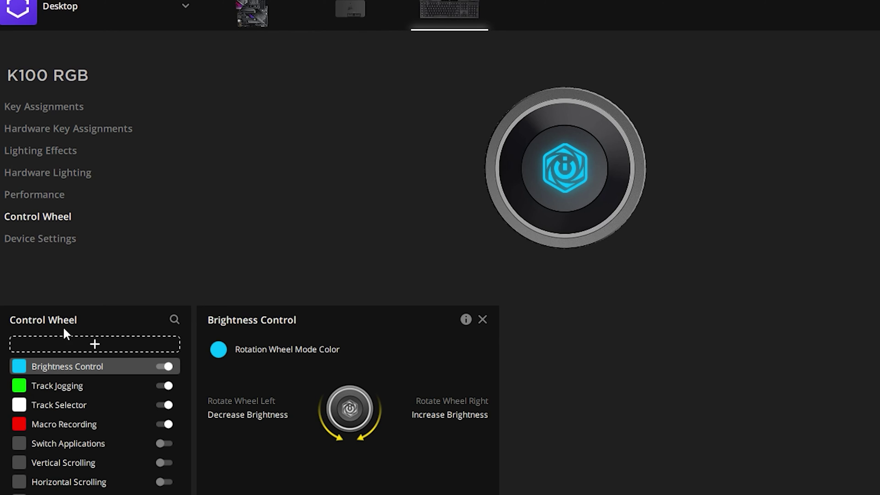
- Add a control wheel mode rotating left to Keystroke 1 and right to Keystroke 2
click(76, 344)
click(327, 381)
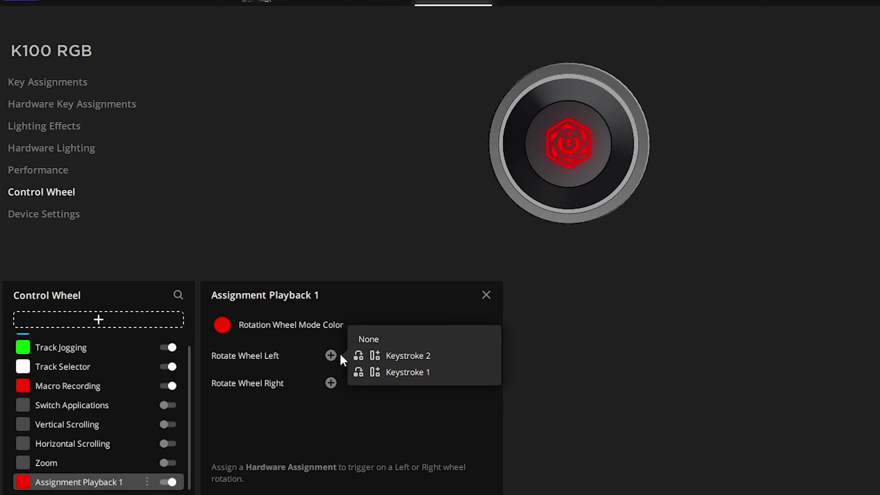
click(384, 374)
click(330, 383)
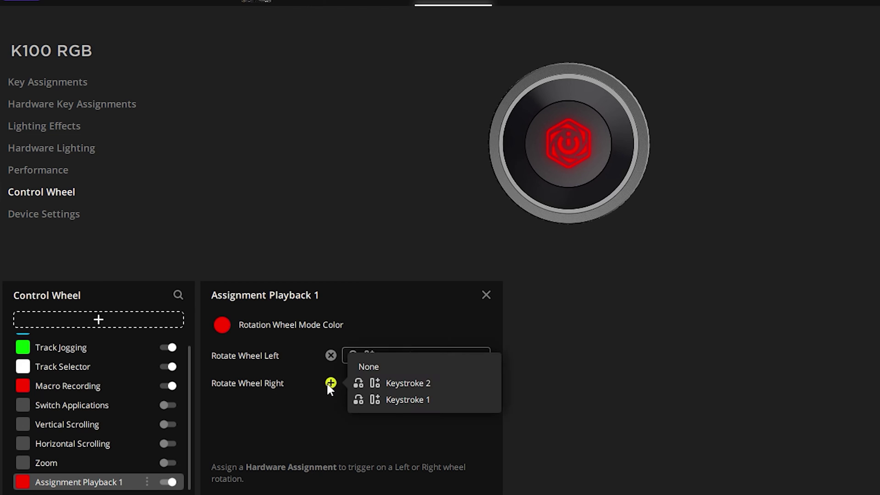
click(377, 385)
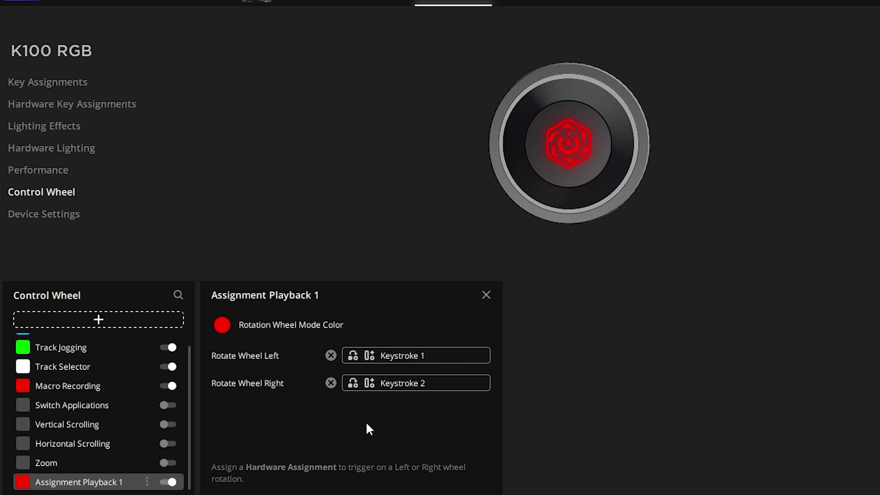
- Rename the new wheel mode to 'playback'
click(146, 482)
click(194, 474)
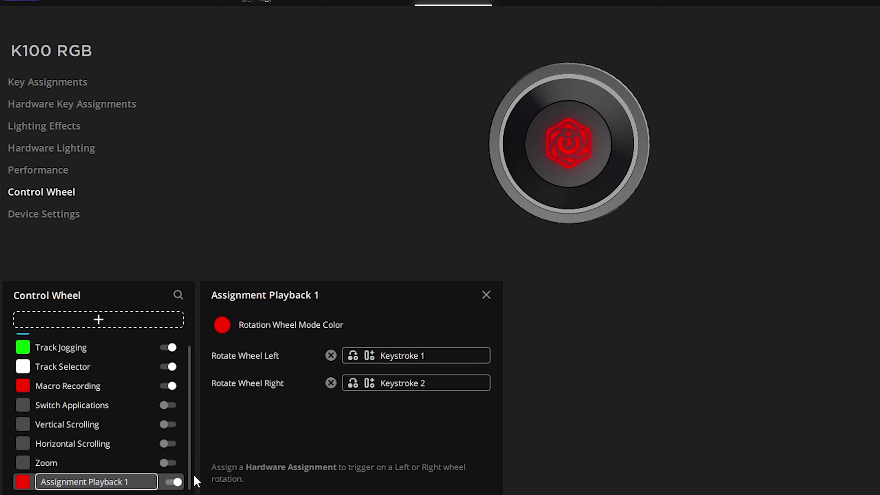
key(ctrl+a)
text(playback)
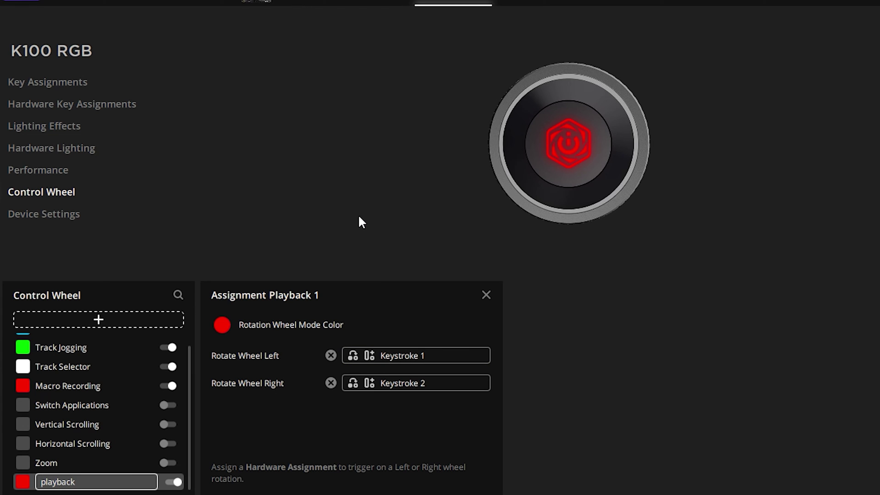
click(306, 425)
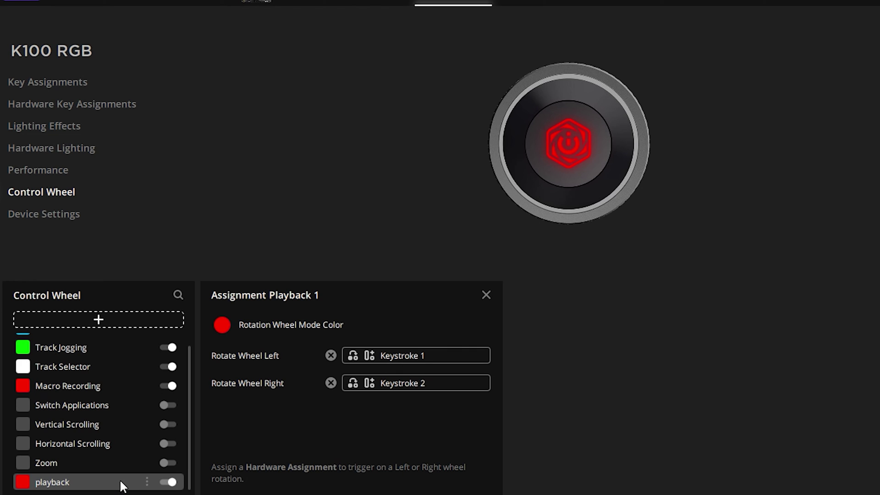
- Set the playback wheel mode's colour to pure blue (#0000ff)
right_click(20, 484)
click(218, 326)
click(219, 327)
drag(583, 367, 626, 421)
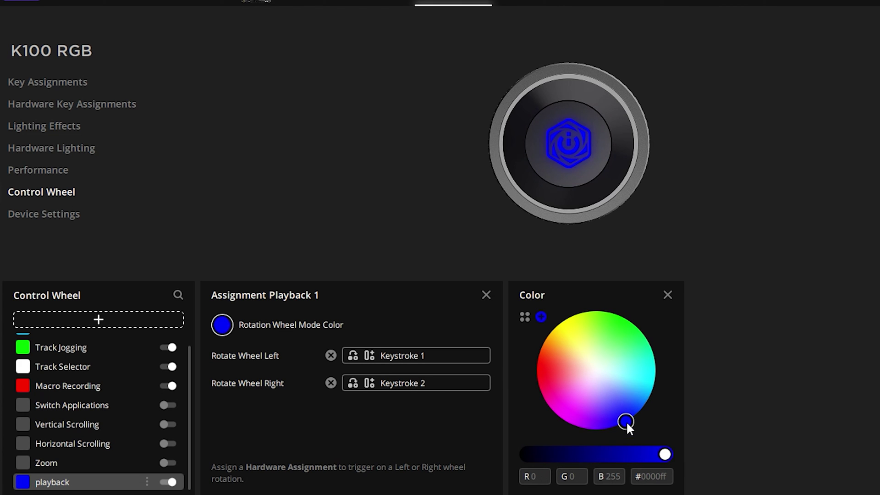
click(84, 218)
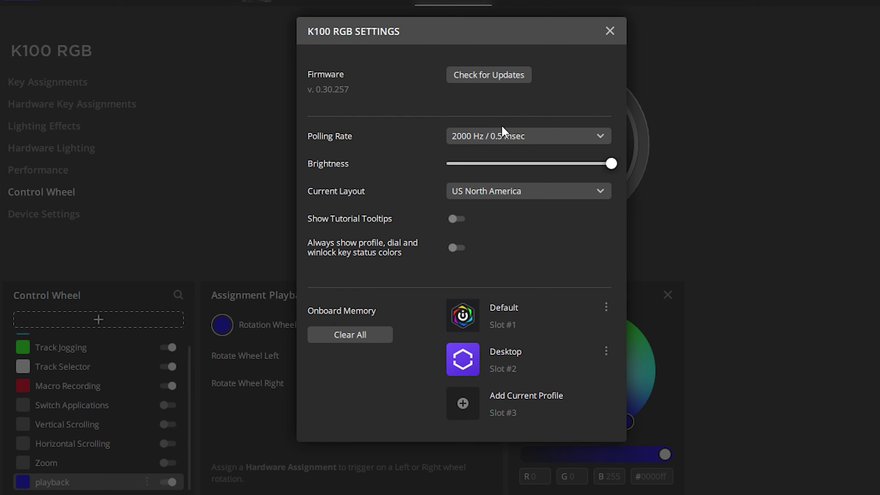
- Review the polling rate choices and keep it at 2000 Hz
click(488, 135)
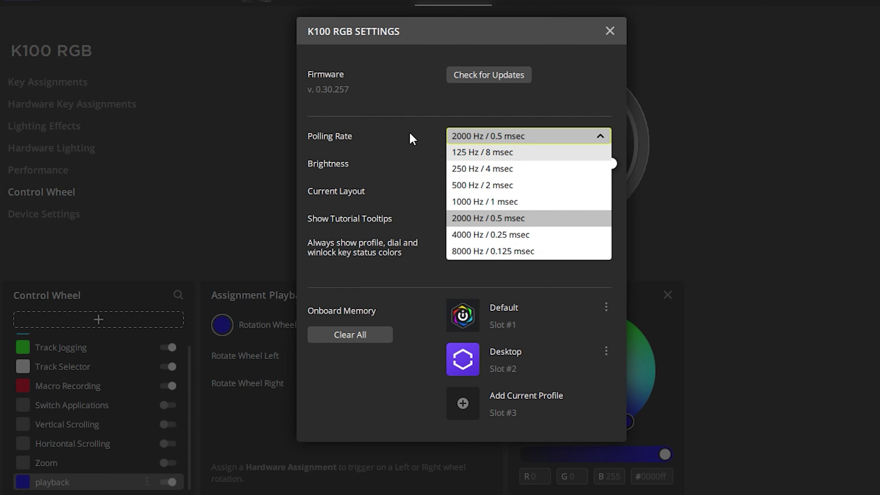
click(409, 132)
click(500, 136)
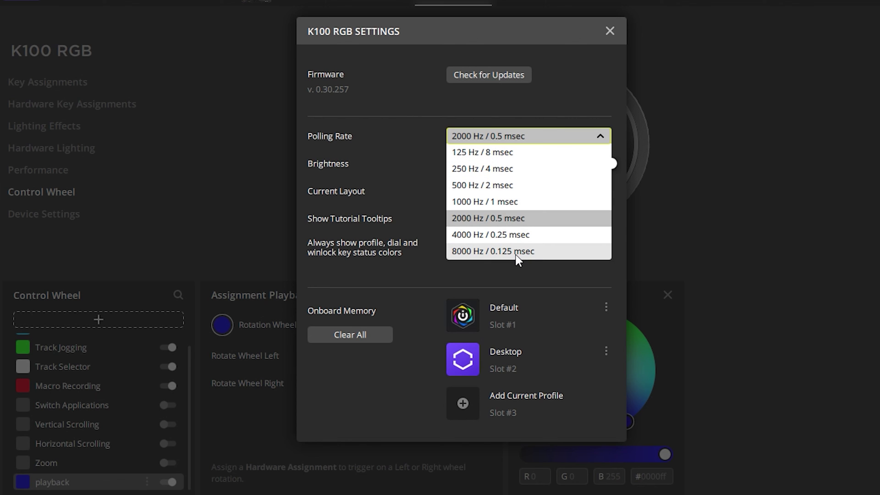
click(397, 124)
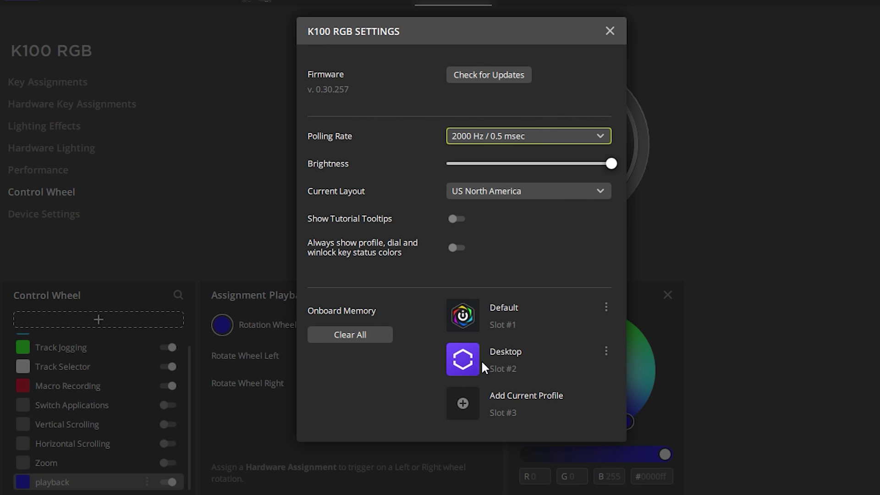
- Overwrite the K100 RGB's Desktop onboard slot with the current profile, confirm, and close settings
click(606, 351)
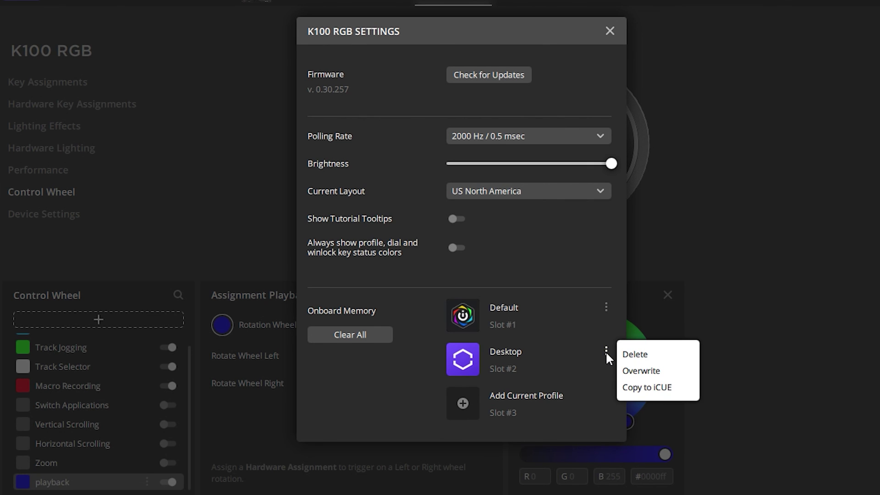
click(635, 372)
click(735, 378)
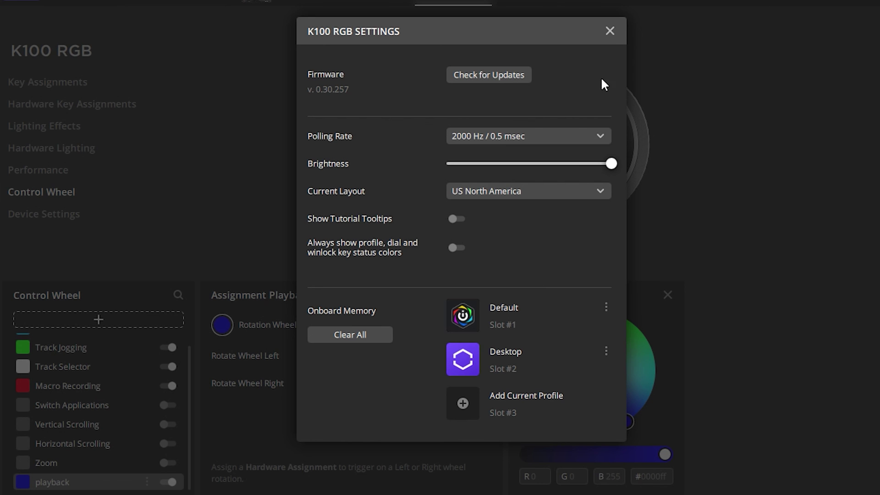
click(611, 33)
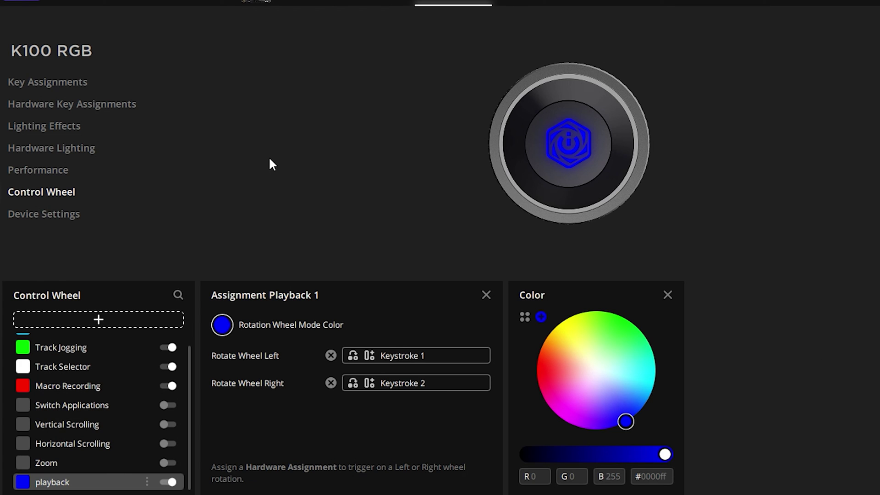
click(48, 128)
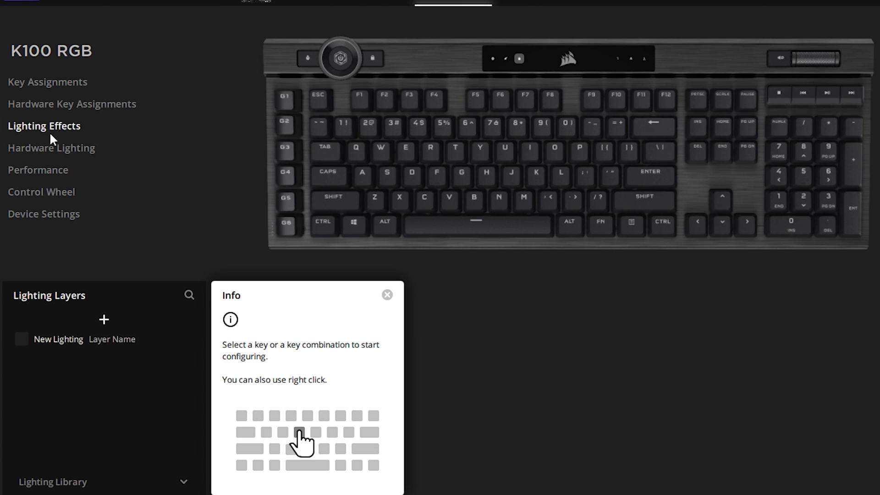
click(61, 146)
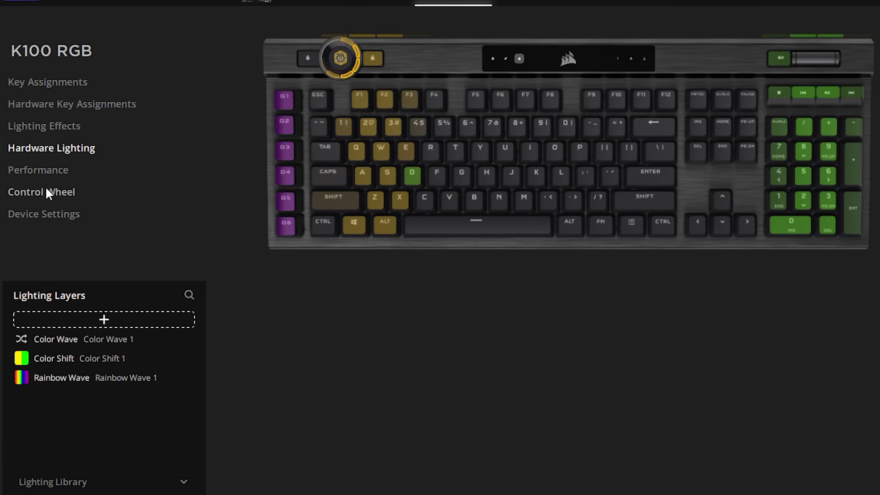
click(45, 189)
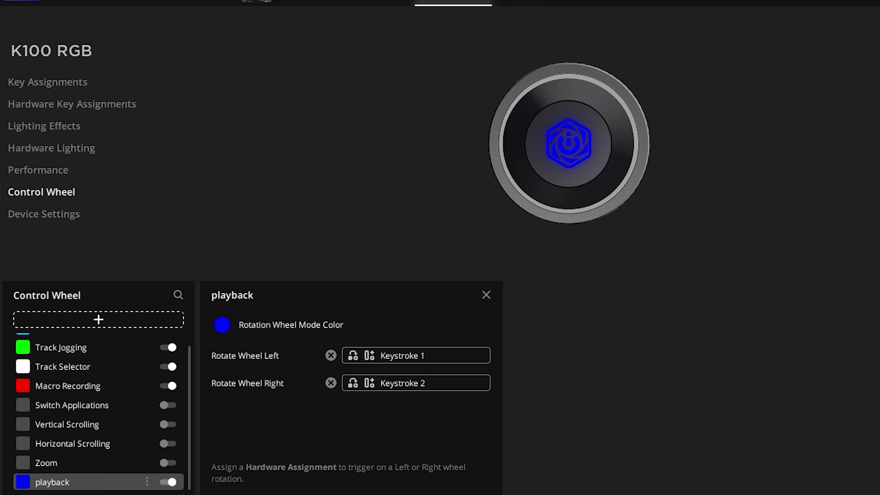